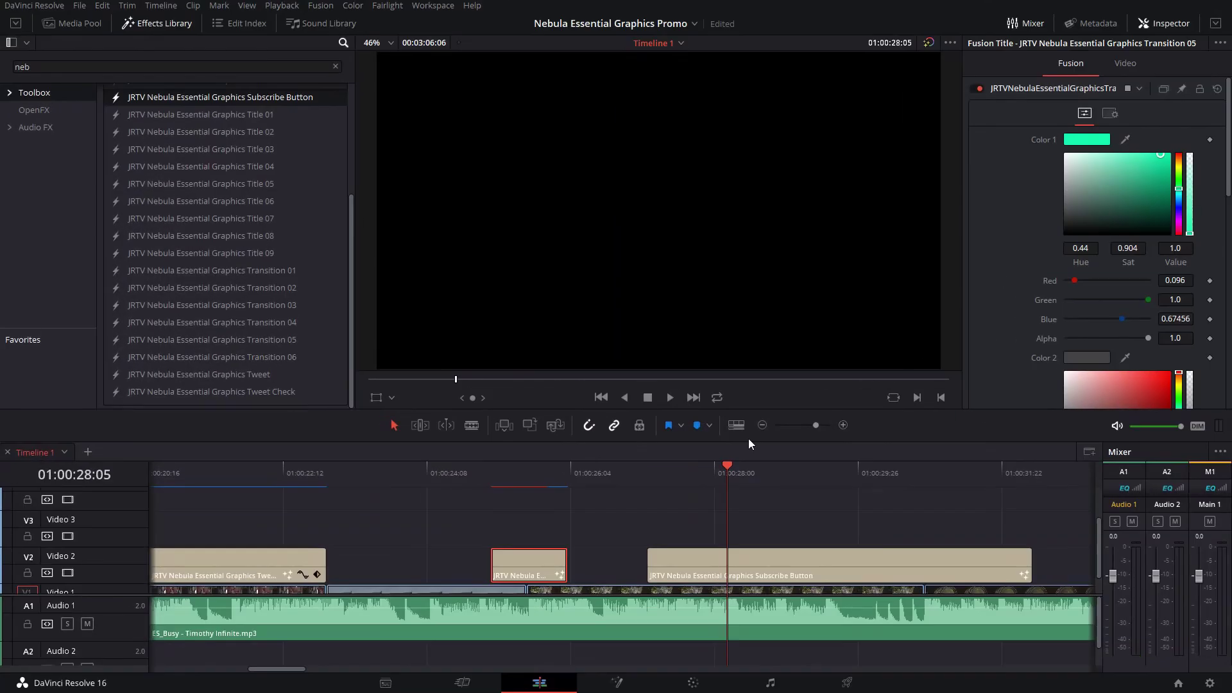
# Trim the JRTV Nebula Subscribe Button title on Video 2 back to end at the playhead
pyautogui.moveTo(1027, 570); pyautogui.dragTo(878, 570)
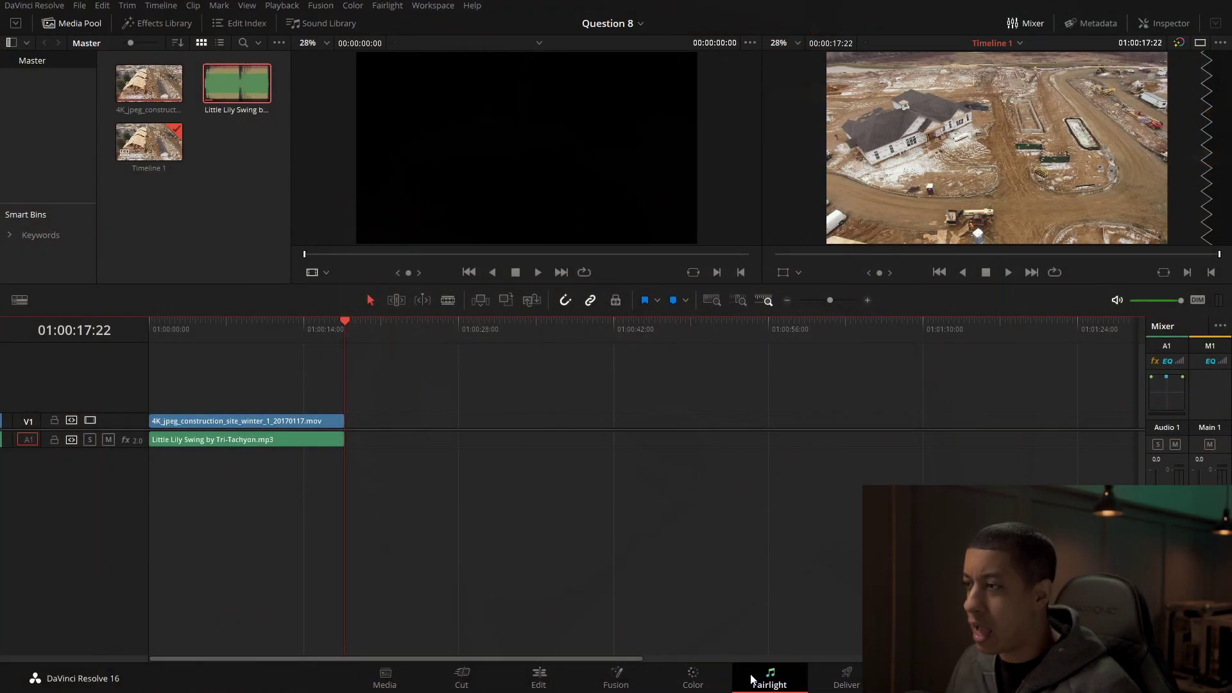
# On the Fairlight page, move the lower LFE Filter up into Audio 1's second effect slot
pyautogui.click(754, 678)
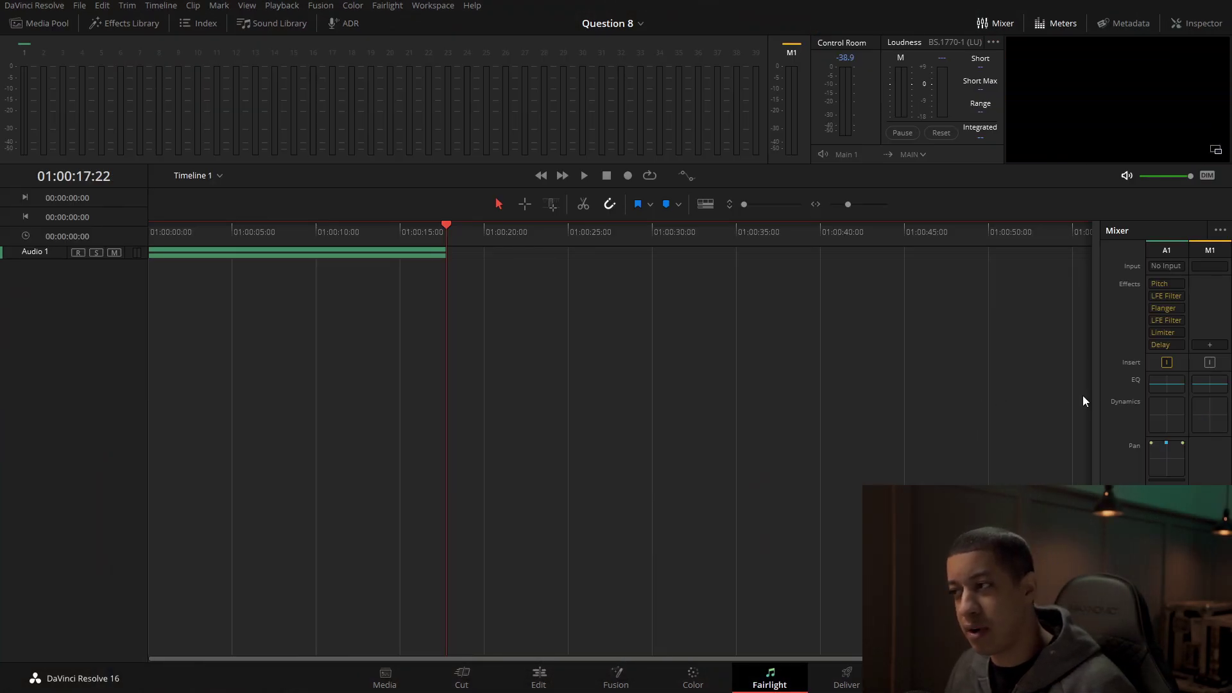
pyautogui.moveTo(1157, 327); pyautogui.dragTo(1157, 299)
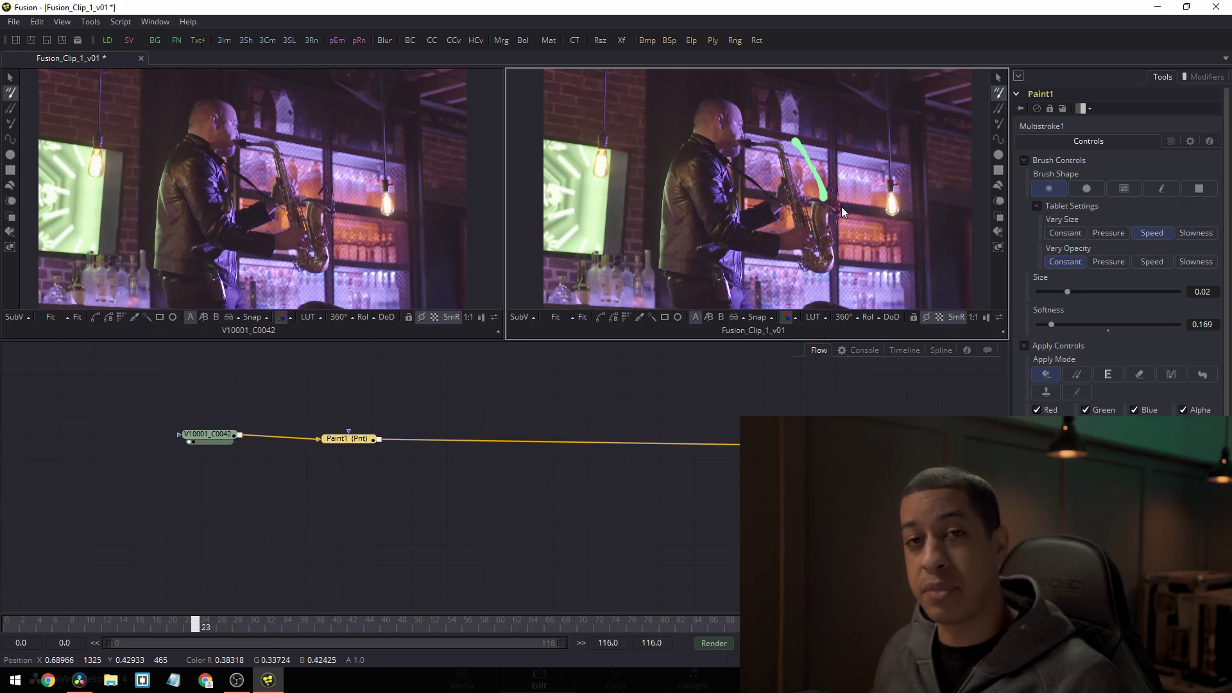
# Paint green strokes along the saxophone on two consecutive frames
pyautogui.moveTo(831, 200)
pyautogui.mouseDown()
pyautogui.moveTo(866, 167)
pyautogui.moveTo(845, 143)
pyautogui.mouseUp()
pyautogui.press('Right')
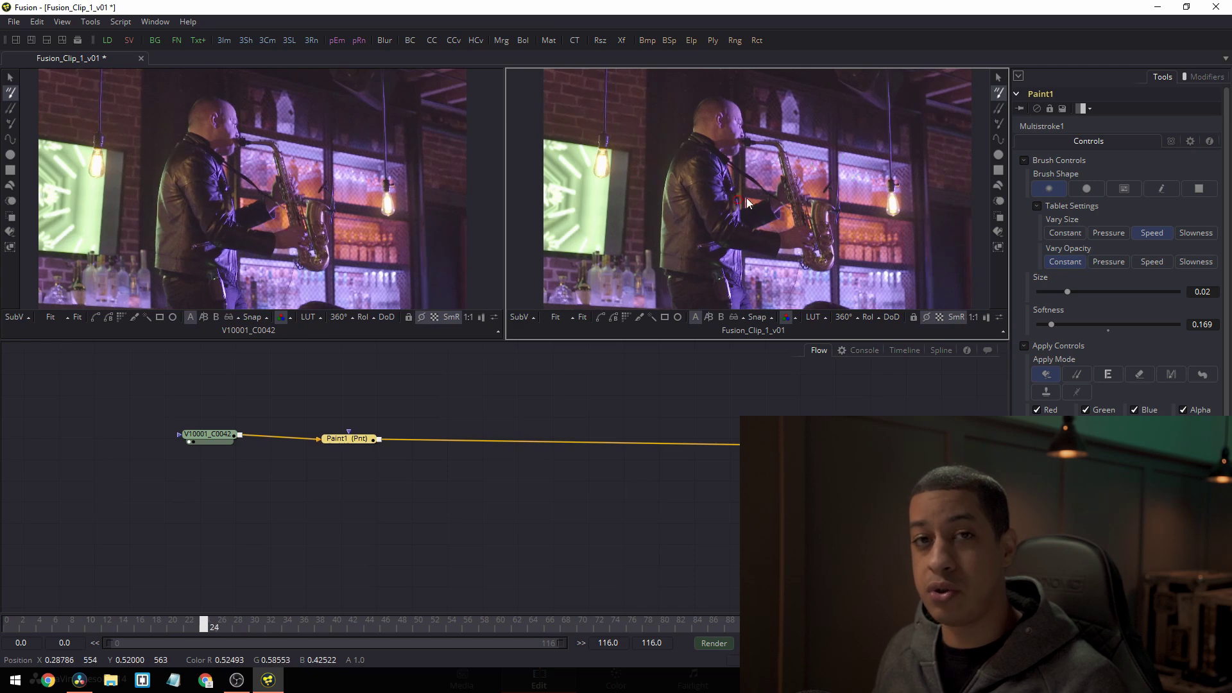
pyautogui.moveTo(821, 187); pyautogui.dragTo(789, 136)
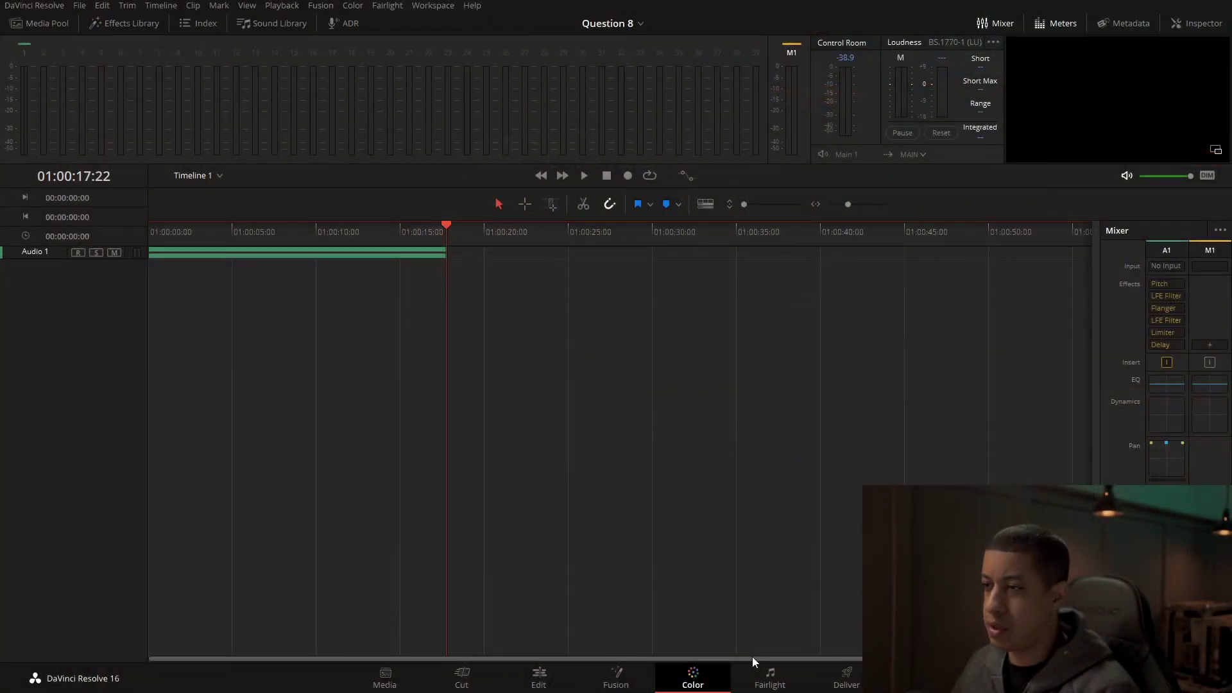
# Add a circular window to node 01 and raise a curve point to brighten inside it
pyautogui.moveTo(757, 122); pyautogui.dragTo(812, 158)
pyautogui.click(597, 454)
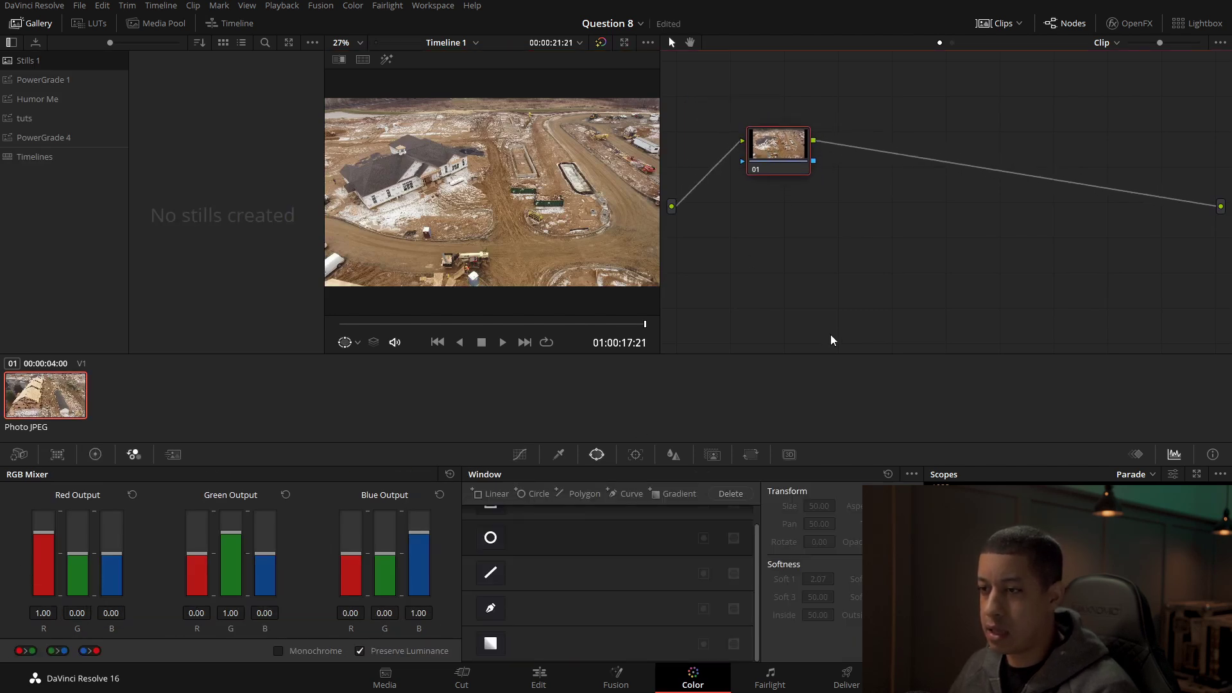
pyautogui.click(491, 539)
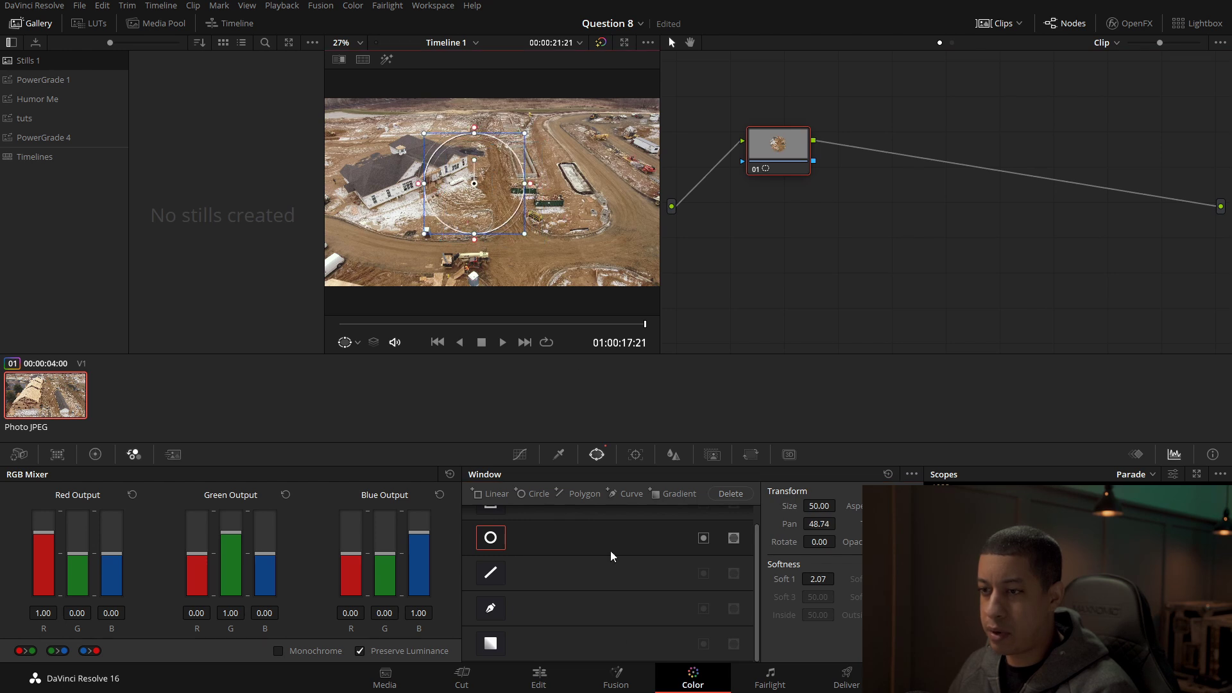
pyautogui.click(519, 455)
pyautogui.moveTo(618, 571); pyautogui.dragTo(584, 519)
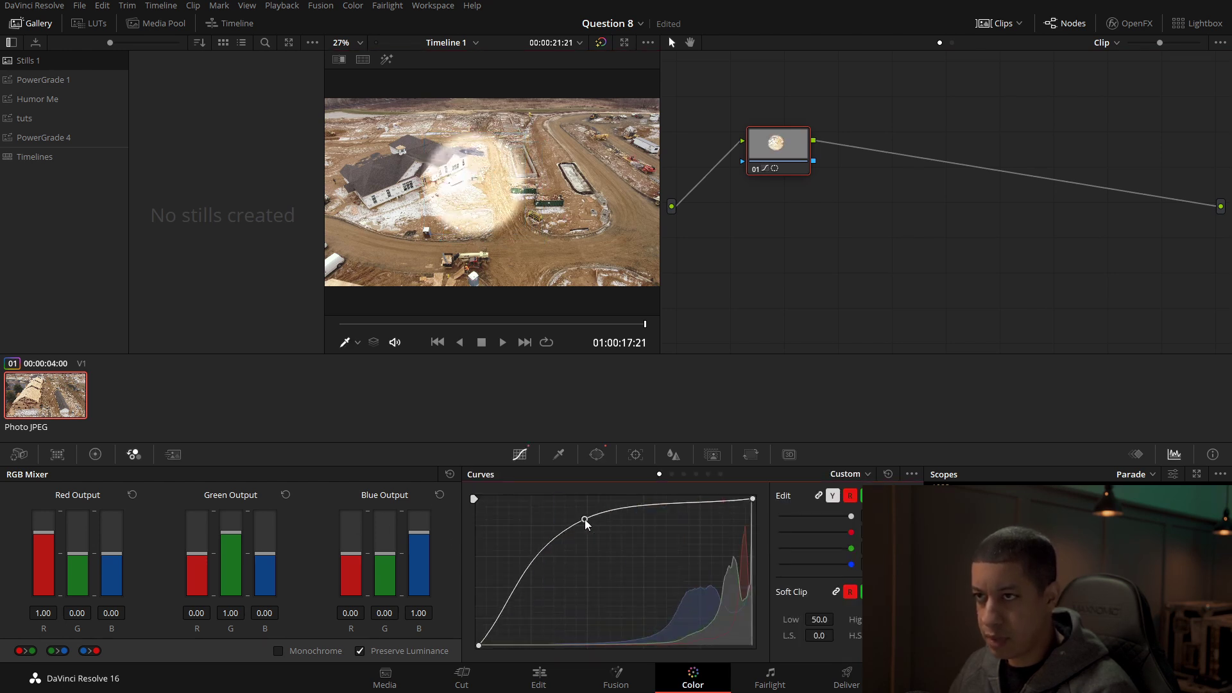
pyautogui.moveTo(783, 158); pyautogui.dragTo(760, 155)
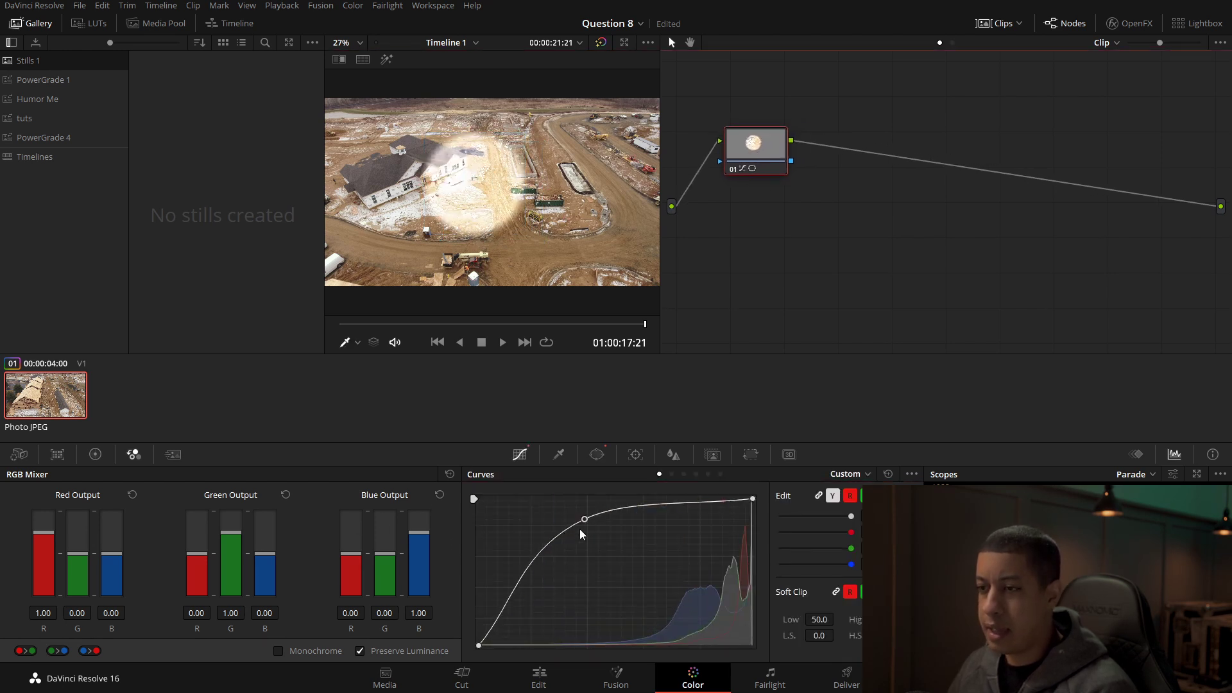
# Add a second circular window to node 01
pyautogui.click(597, 455)
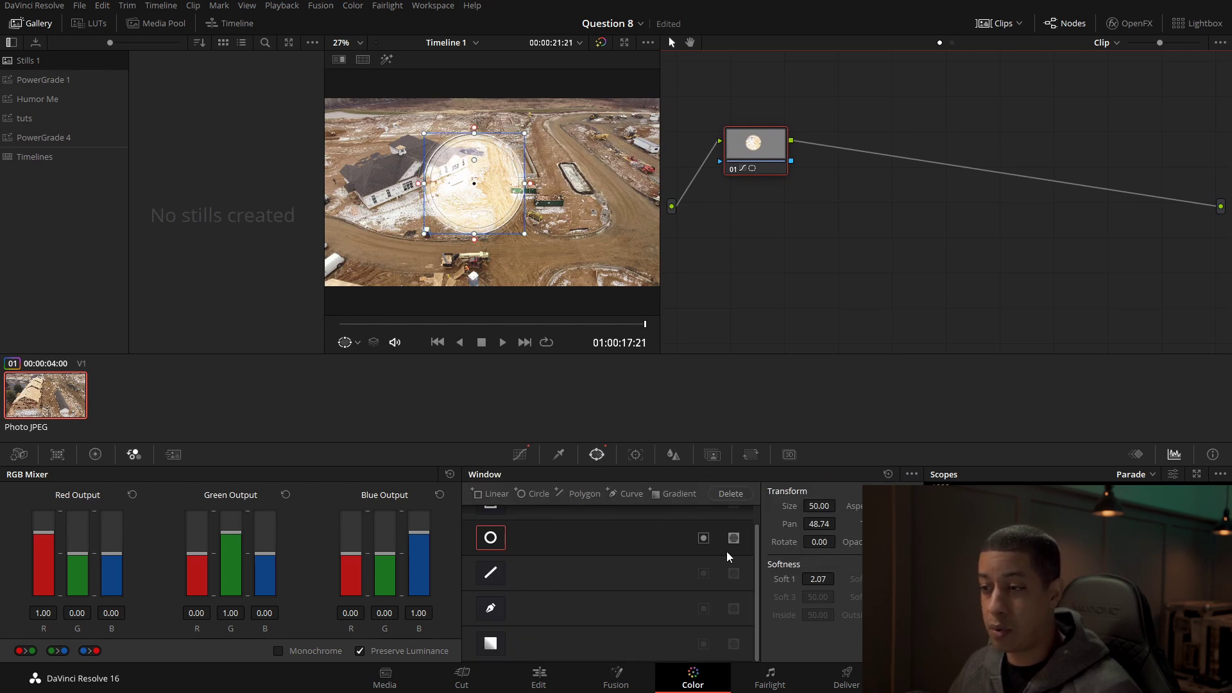
pyautogui.scroll(1, 629, 558)
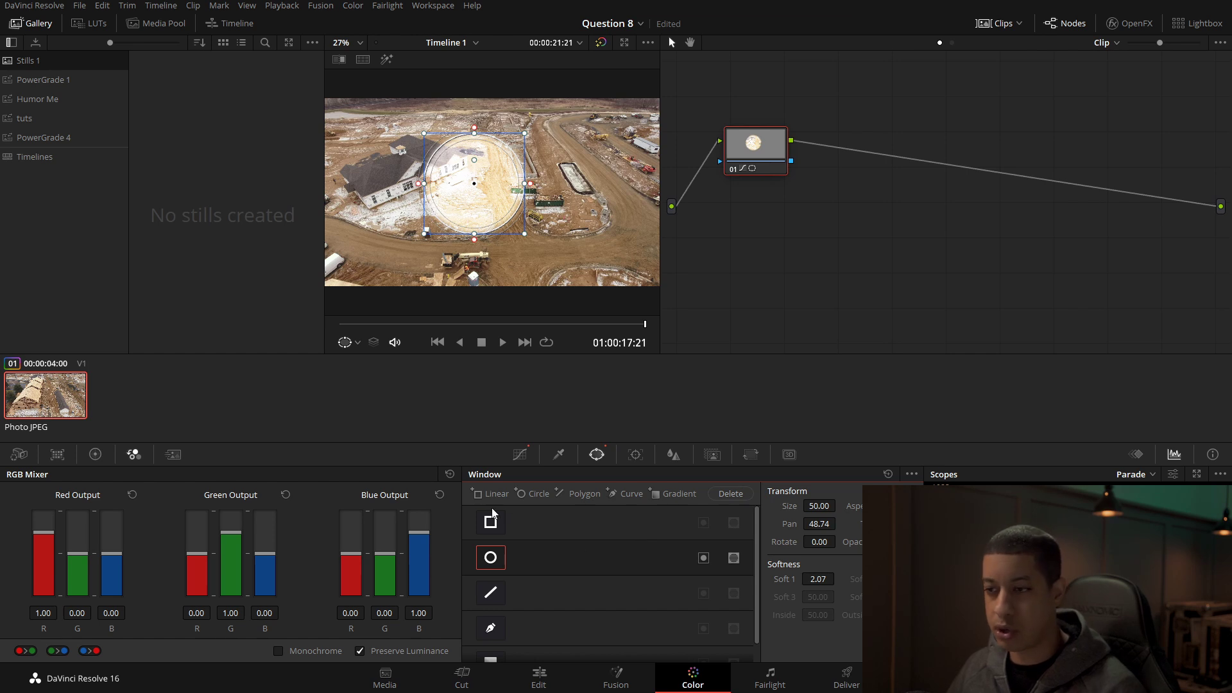
pyautogui.click(533, 494)
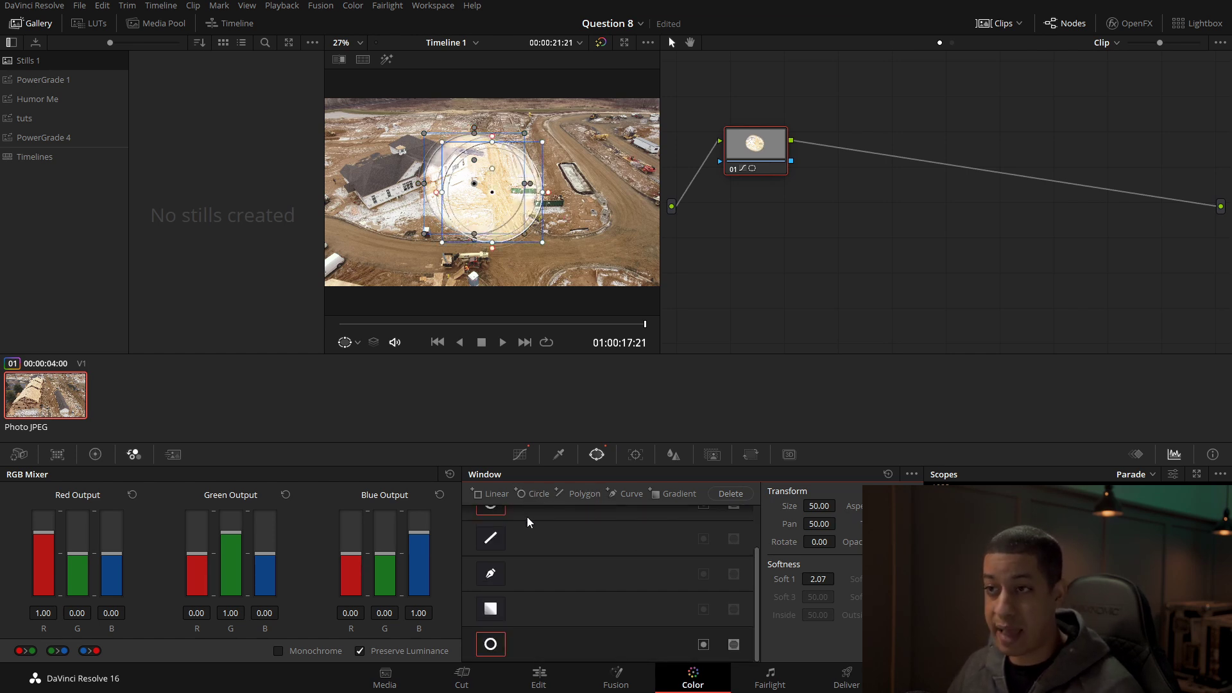
# Move the second circle onto the pit, turn on-screen controls Off, and invert it
pyautogui.moveTo(499, 205); pyautogui.dragTo(571, 205)
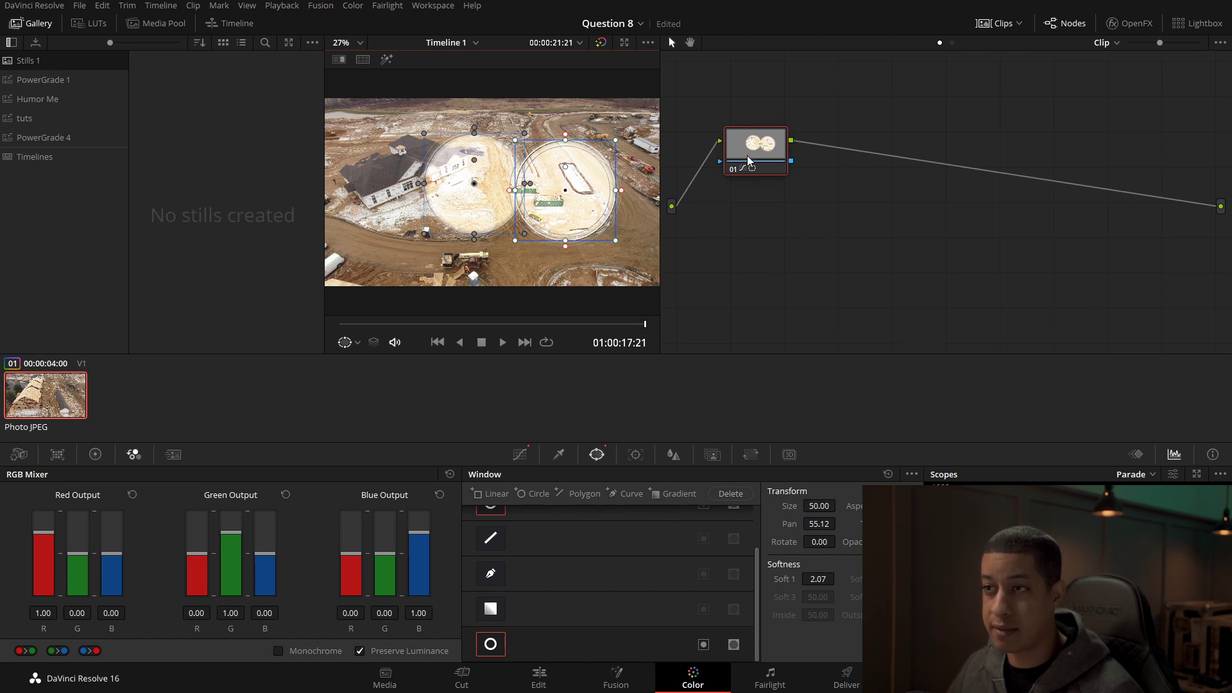
pyautogui.click(345, 342)
pyautogui.click(361, 359)
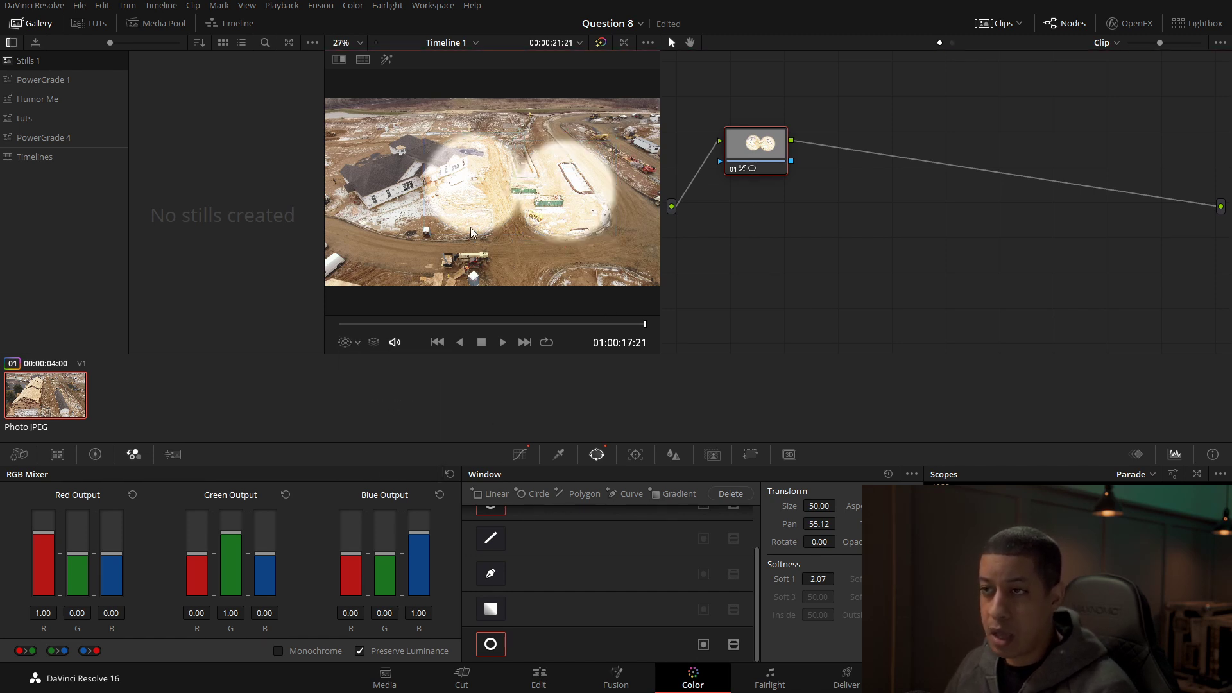
pyautogui.click(703, 644)
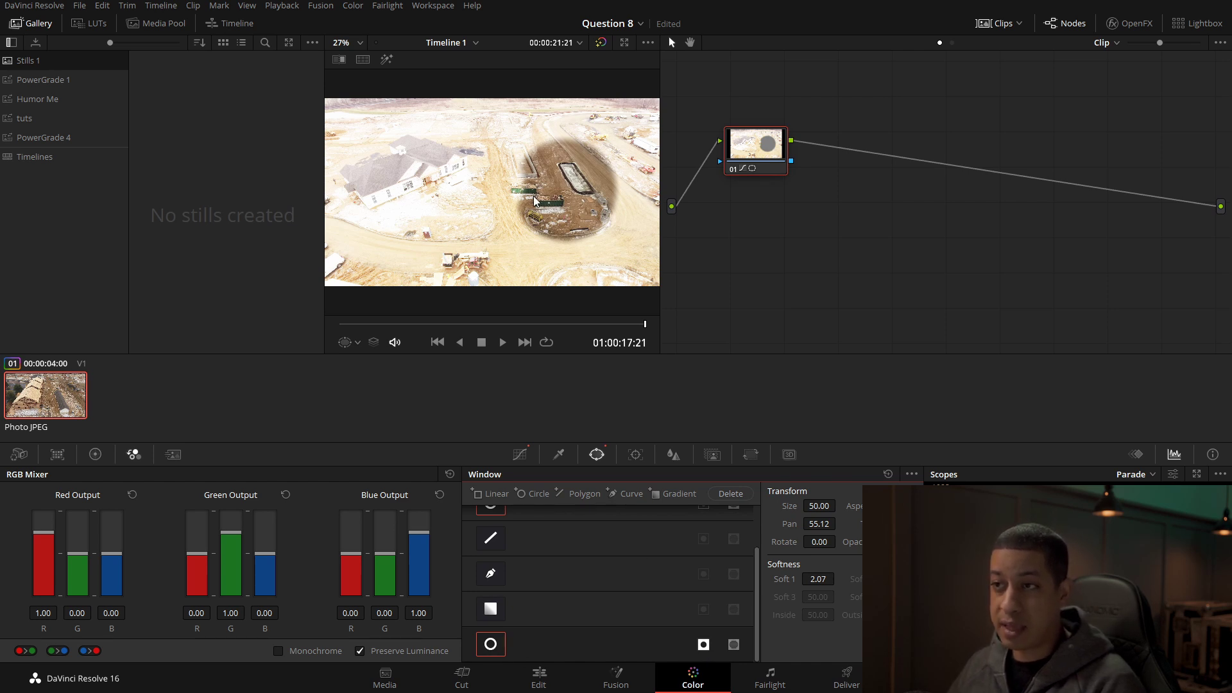
# Turn off the second circle's invert and set it to mask mode, subtracting from the first
pyautogui.click(703, 644)
pyautogui.click(734, 644)
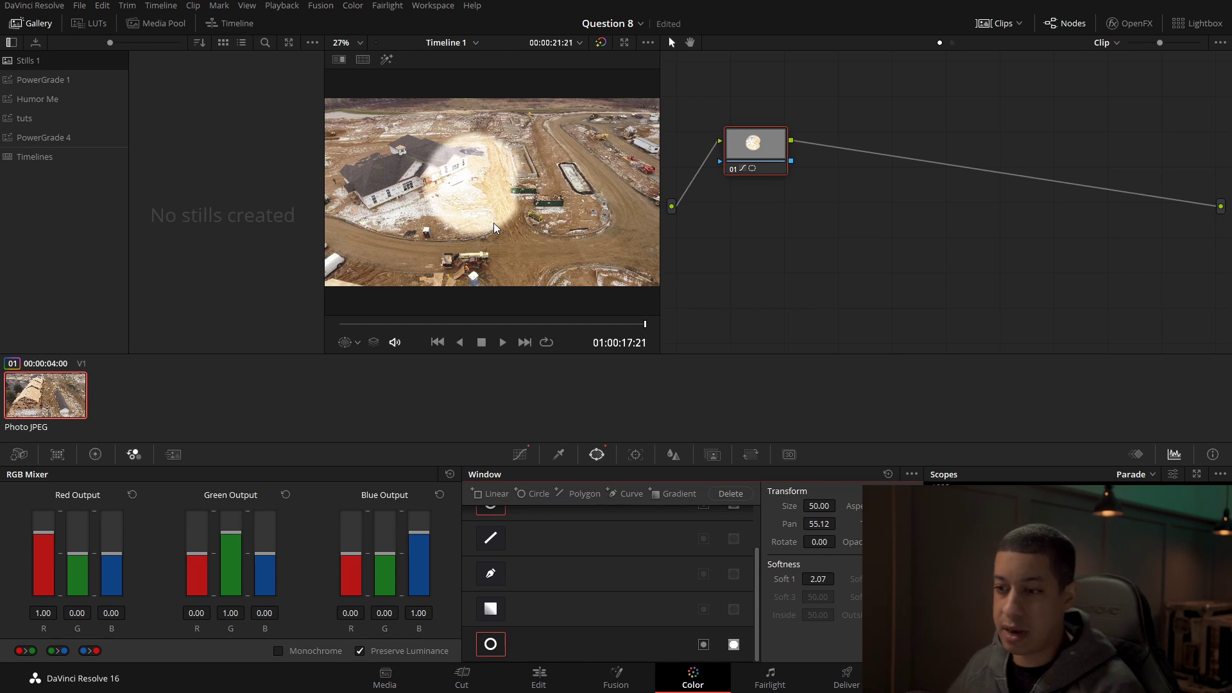
# Drag the masking circle left over the bright spot to form a crescent, then hide outlines
pyautogui.click(492, 644)
pyautogui.click(357, 342)
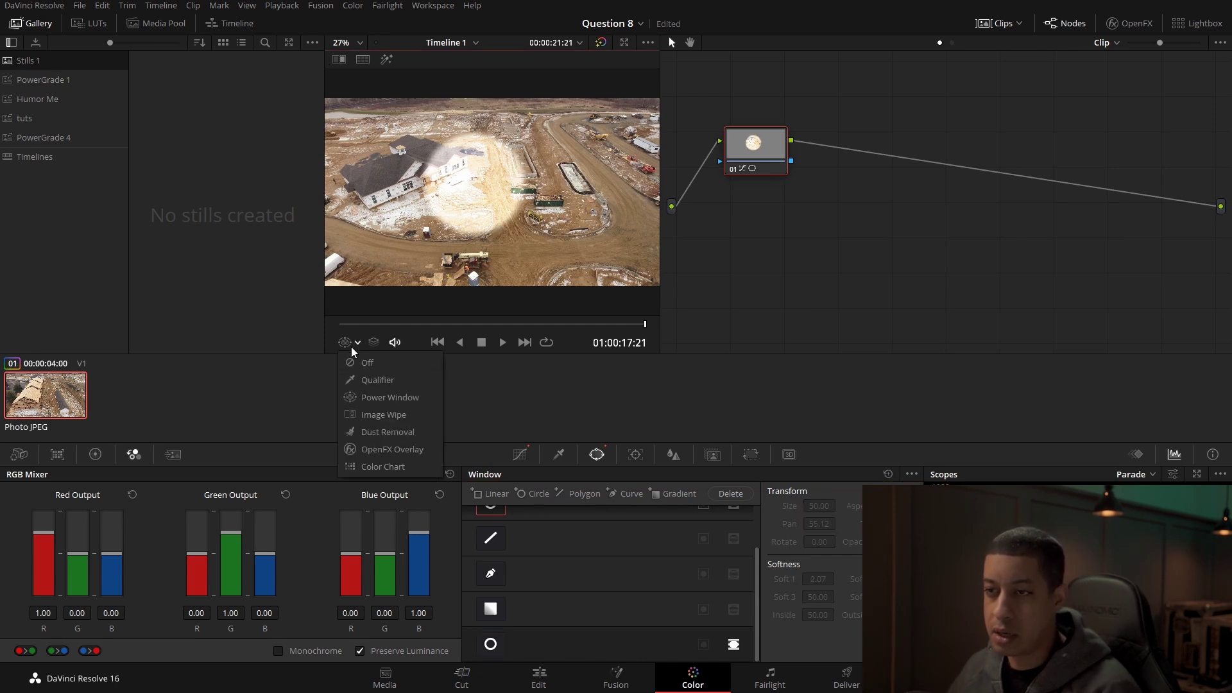
pyautogui.click(357, 342)
pyautogui.click(481, 645)
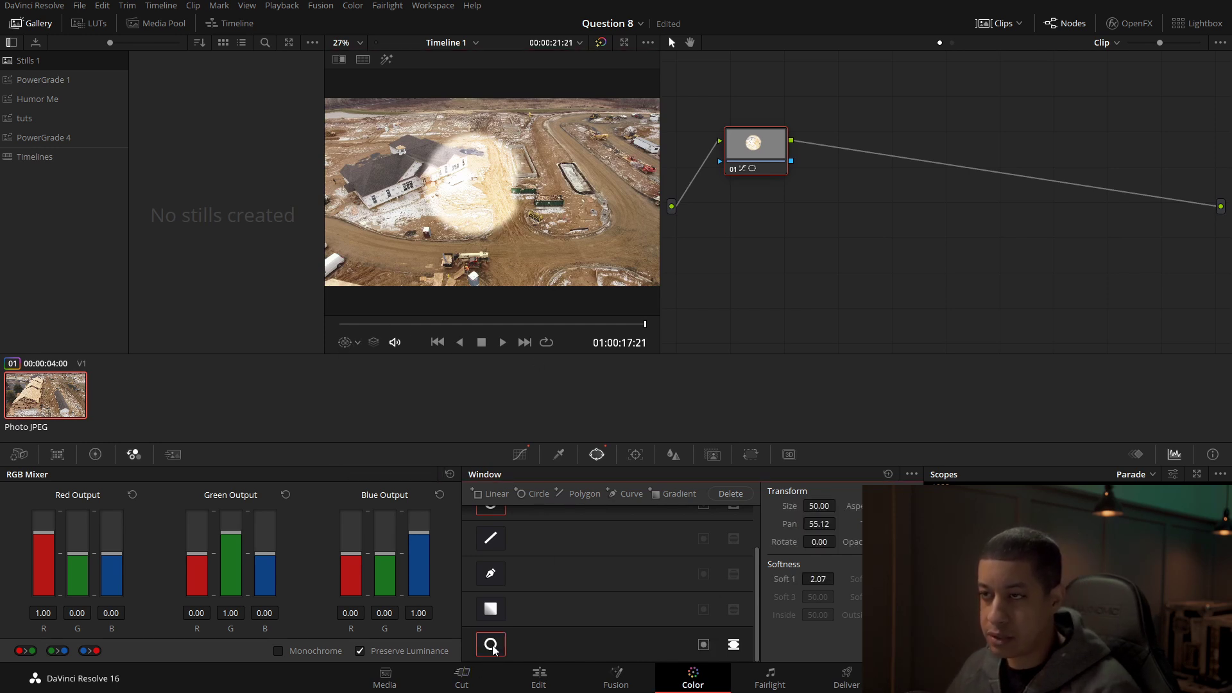
pyautogui.click(357, 342)
pyautogui.click(369, 397)
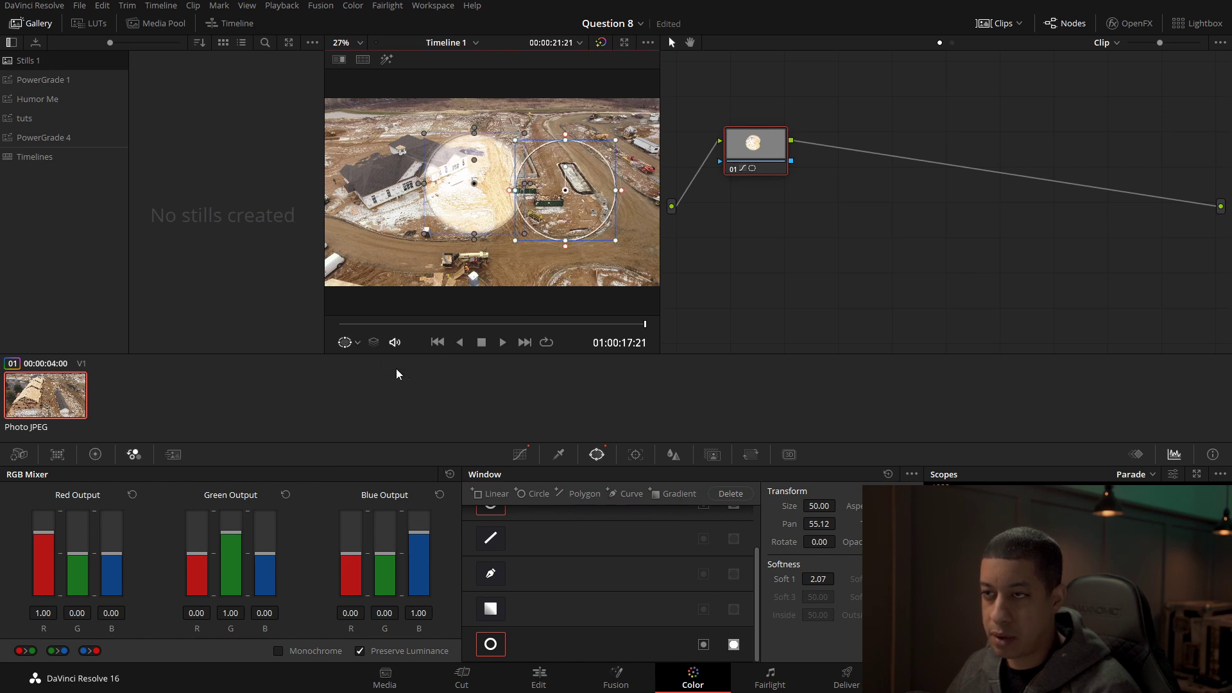
pyautogui.moveTo(568, 186); pyautogui.dragTo(517, 183)
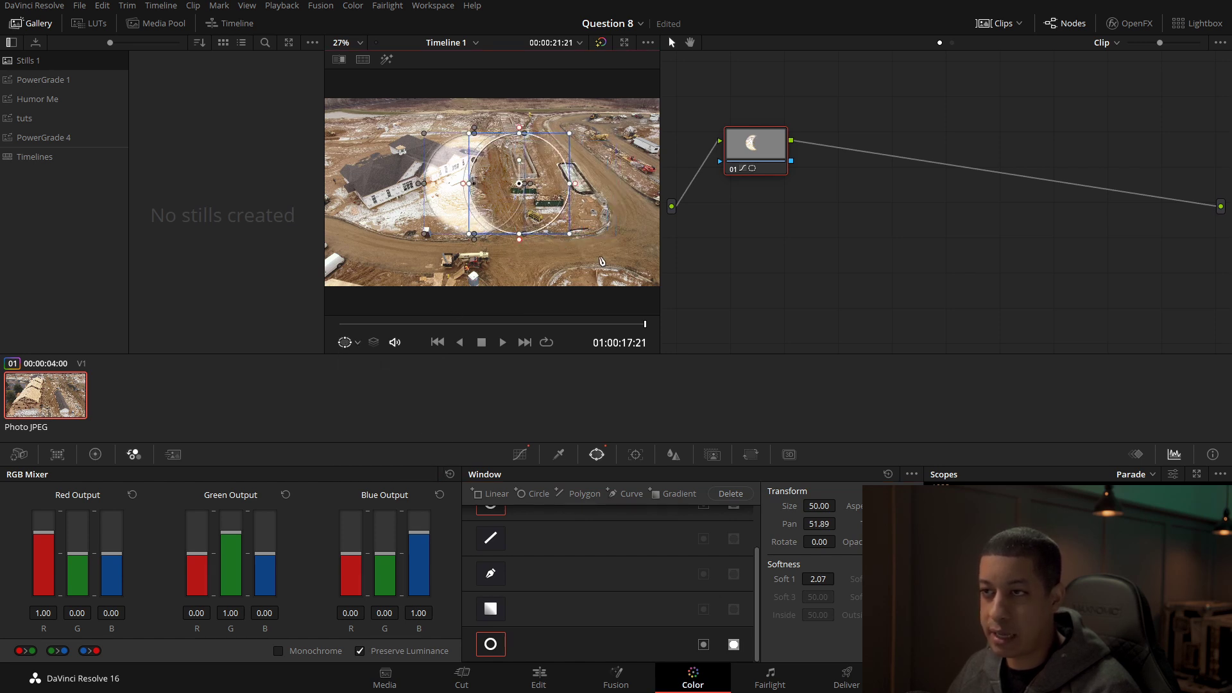
pyautogui.click(357, 342)
pyautogui.click(362, 360)
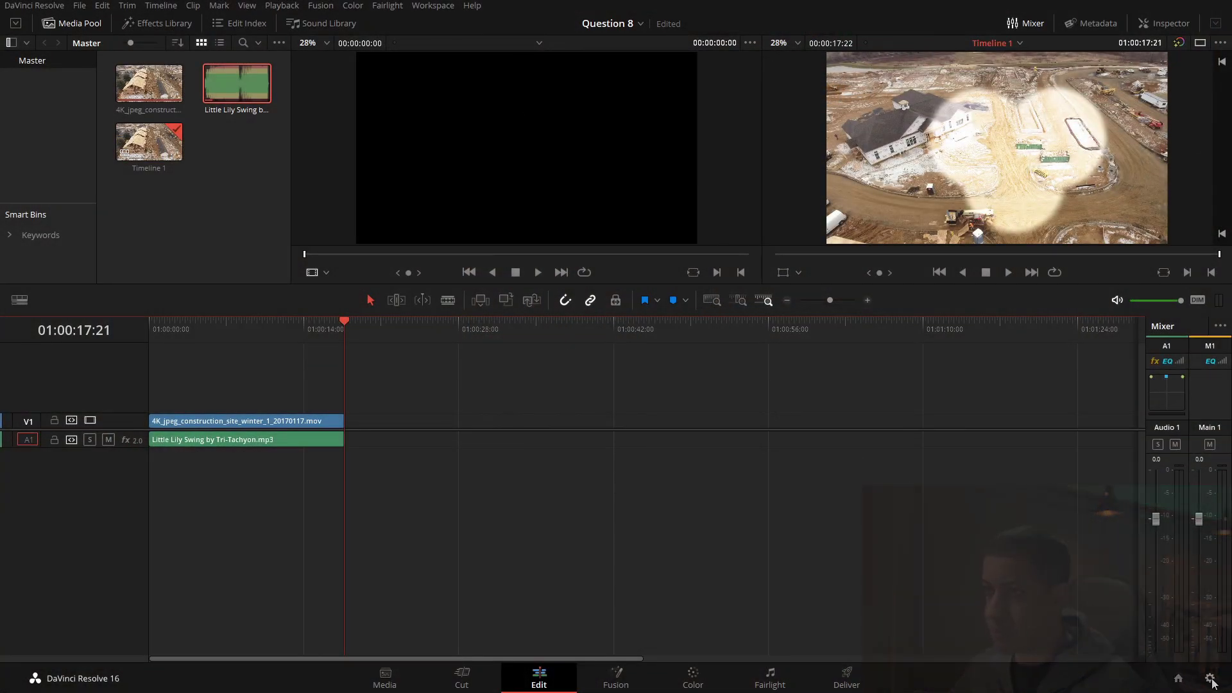
# Open the Question 8 Project Settings at the Color Management options
pyautogui.click(1210, 679)
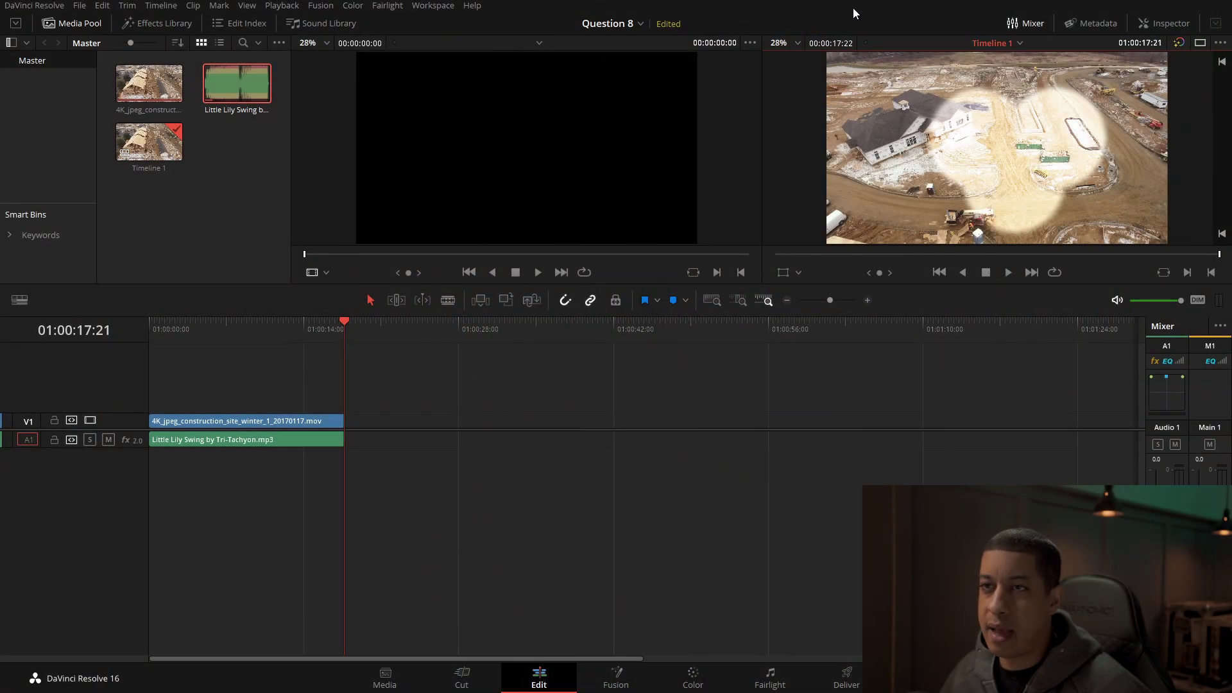
pyautogui.click(72, 23)
pyautogui.click(158, 23)
pyautogui.click(79, 24)
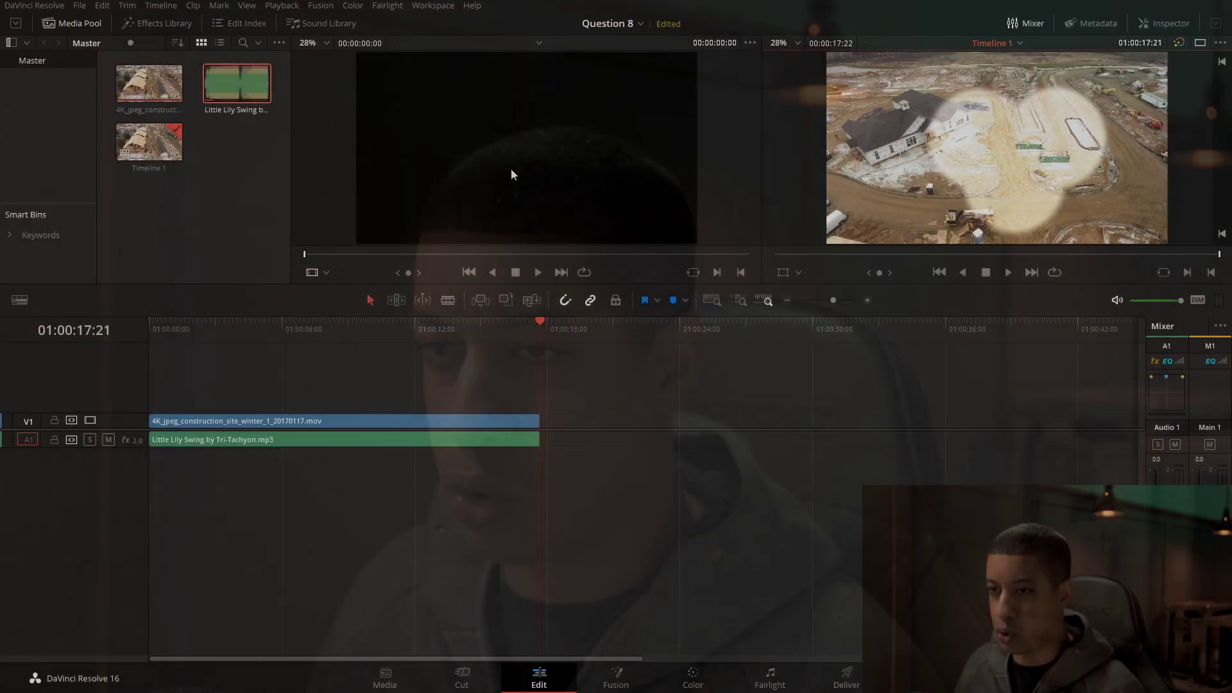
# Zoom the timeline with Ctrl+minus/equal, then Detail Zoom to about 01:00:08–01:00:28
pyautogui.hotkey('ctrl', '-')
pyautogui.hotkey('ctrl', '-')
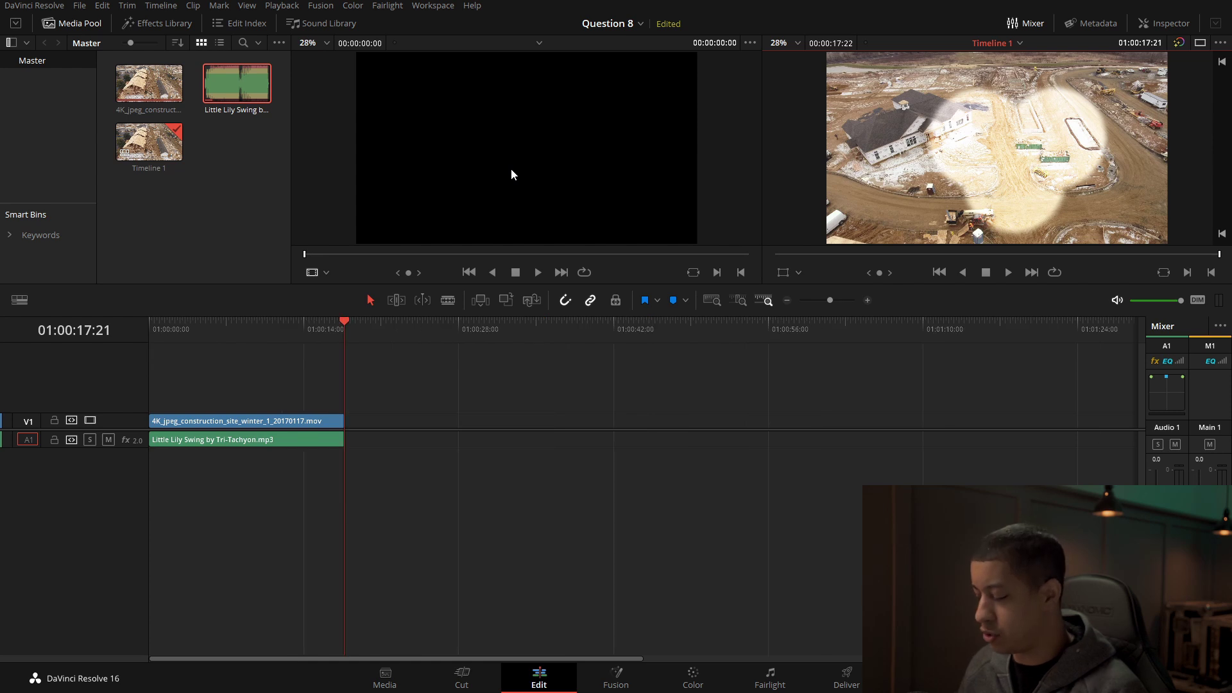
pyautogui.hotkey('ctrl', '-')
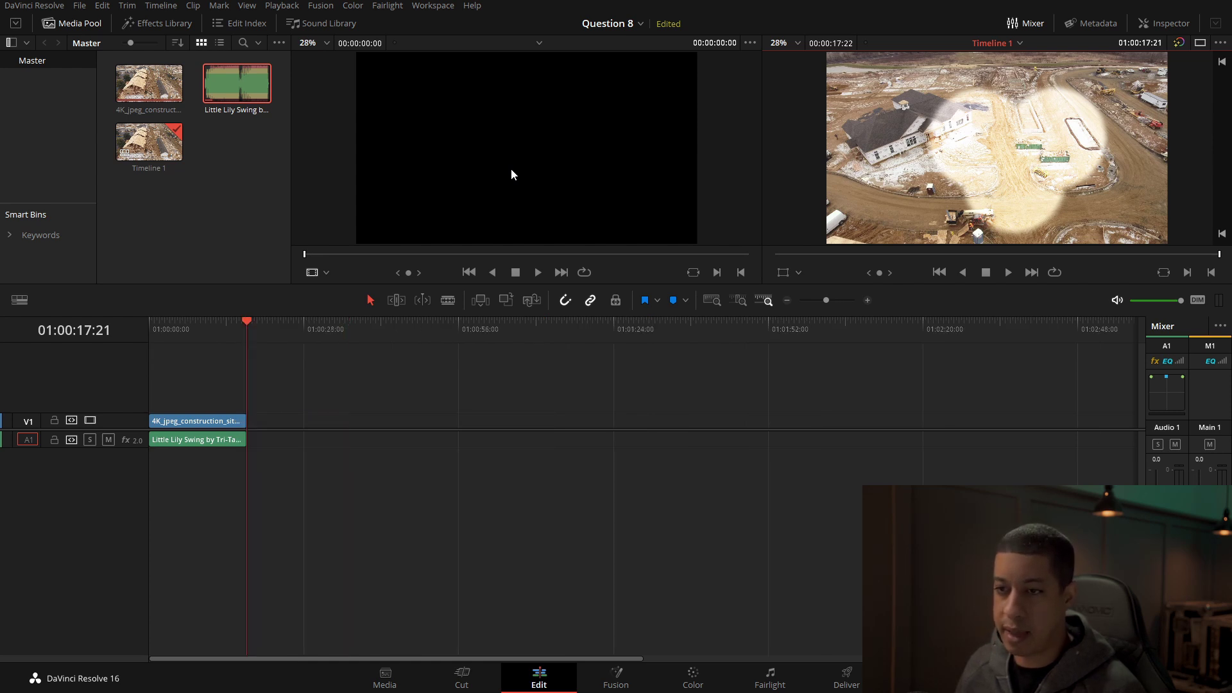
pyautogui.hotkey('ctrl', '=')
pyautogui.hotkey('ctrl', '=')
pyautogui.hotkey('ctrl', '-')
pyautogui.hotkey('ctrl', '-')
pyautogui.hotkey('ctrl', '=')
pyautogui.hotkey('ctrl', '=')
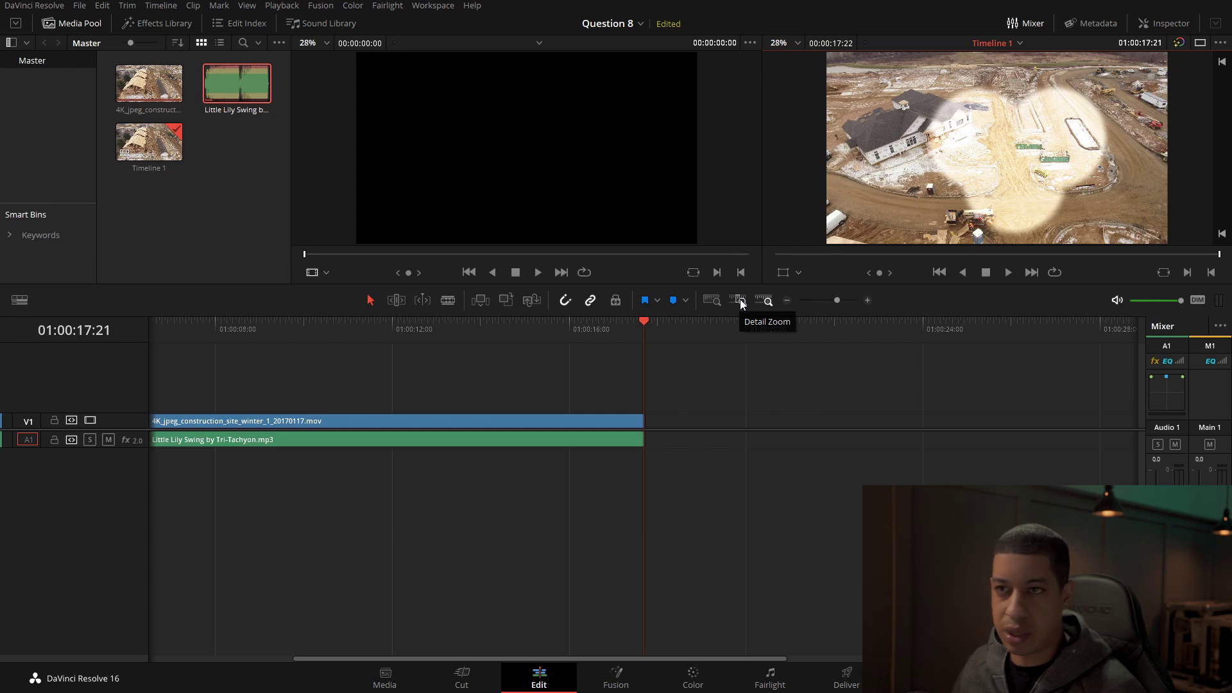
pyautogui.click(740, 299)
pyautogui.click(740, 300)
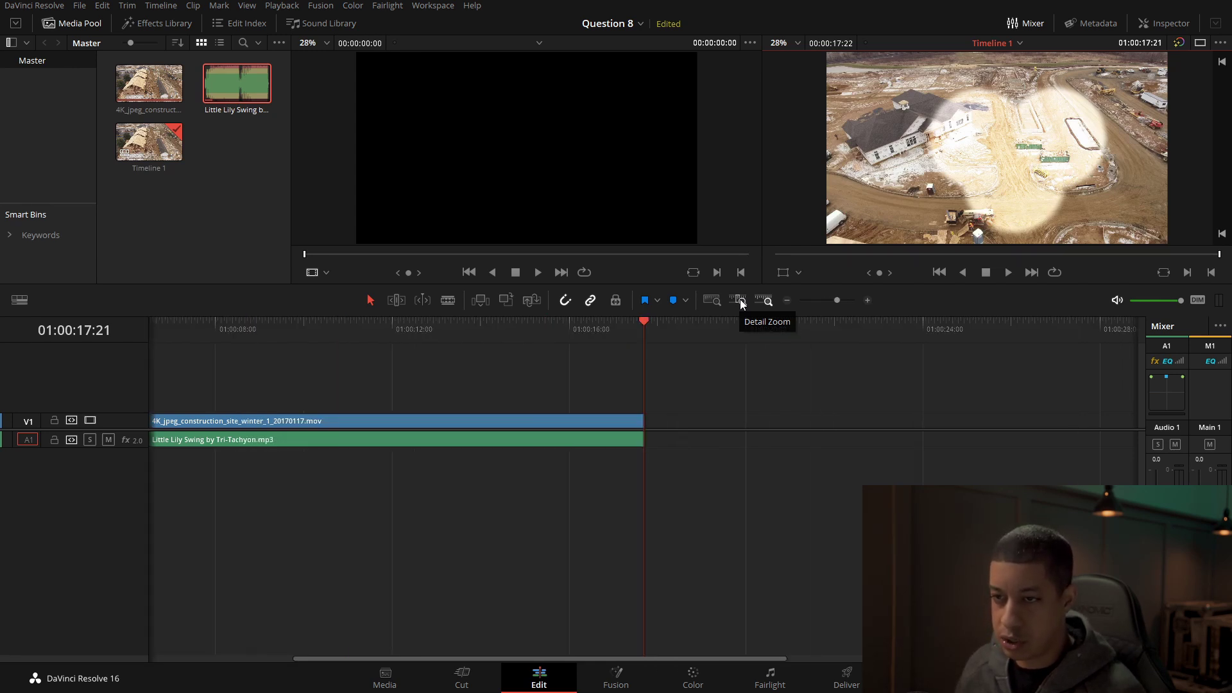
pyautogui.click(740, 300)
pyautogui.click(741, 299)
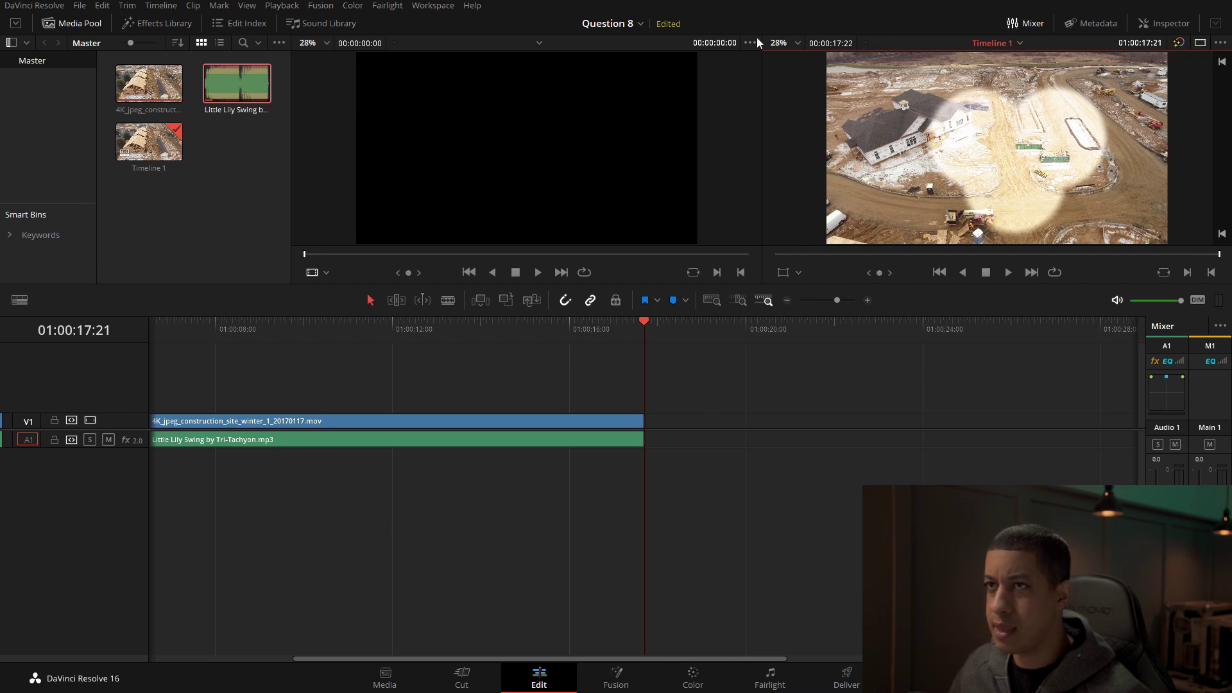
# Show the Edit Index panel in place of the media pool from the Workspace menu
pyautogui.click(433, 5)
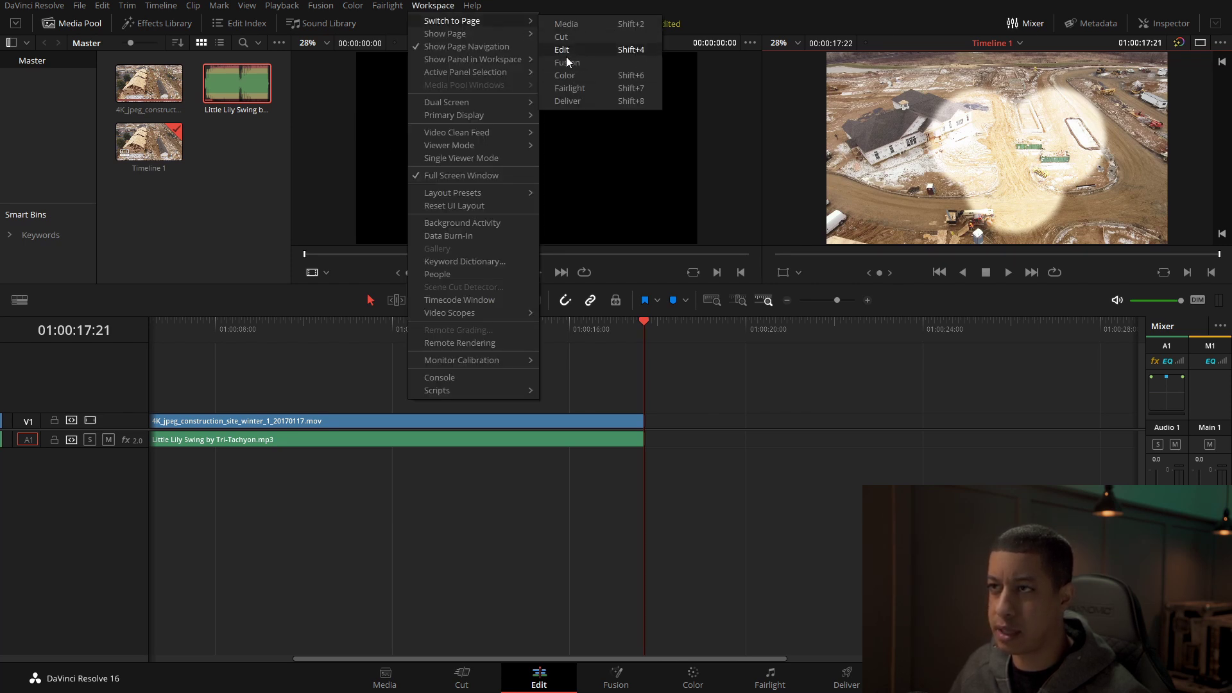
pyautogui.moveTo(455, 38)
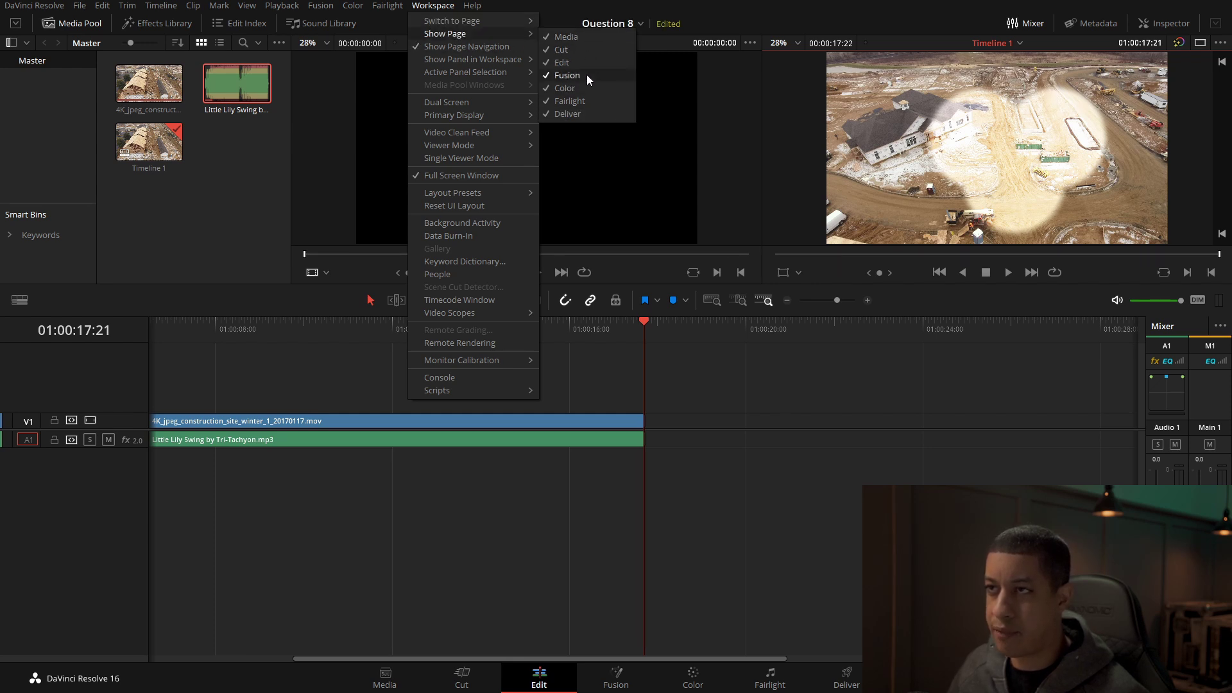
pyautogui.click(697, 9)
pyautogui.click(436, 5)
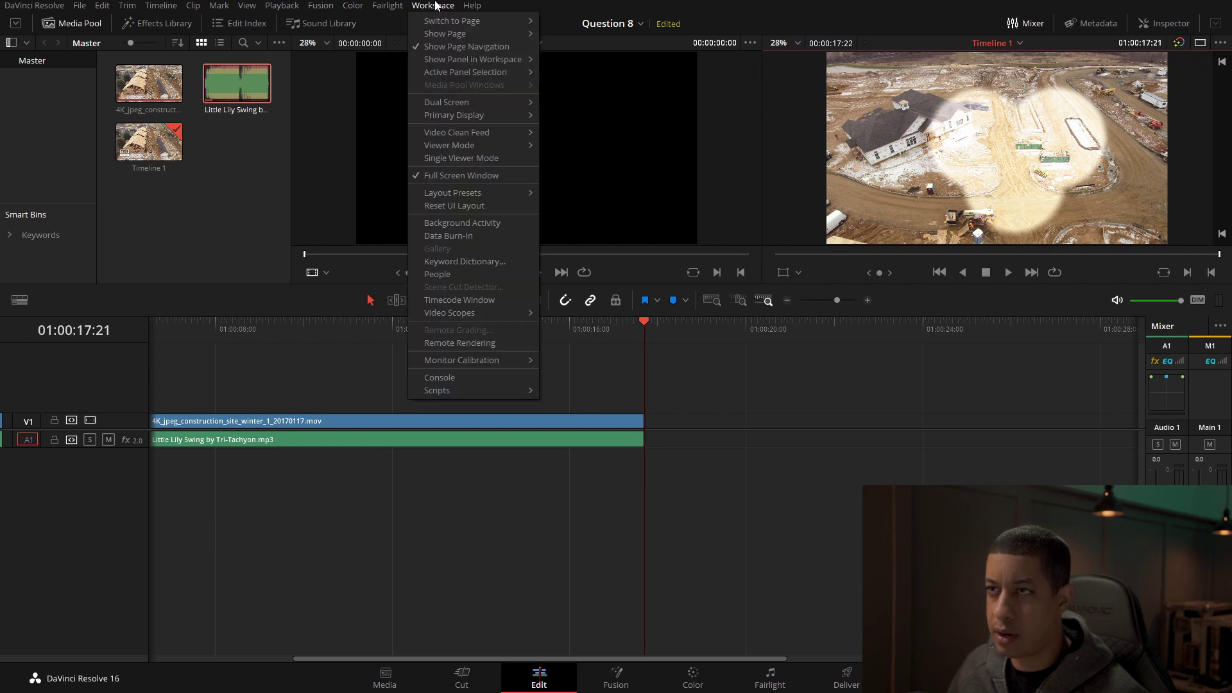
pyautogui.moveTo(471, 75)
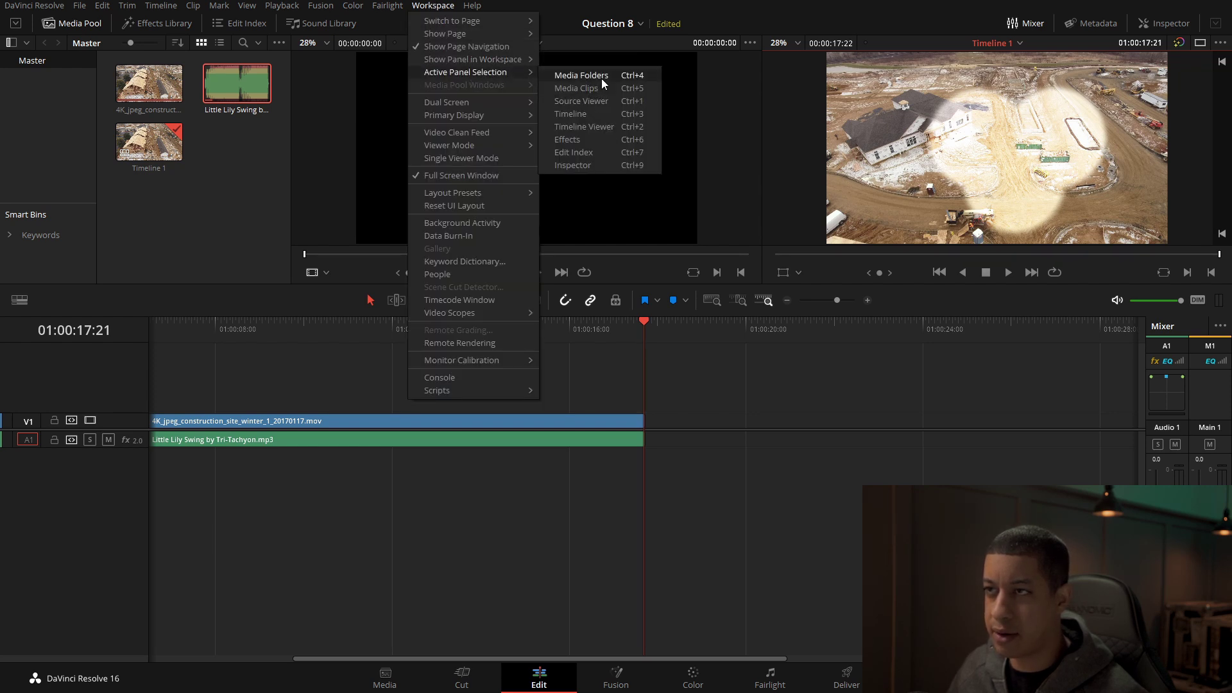
pyautogui.click(610, 152)
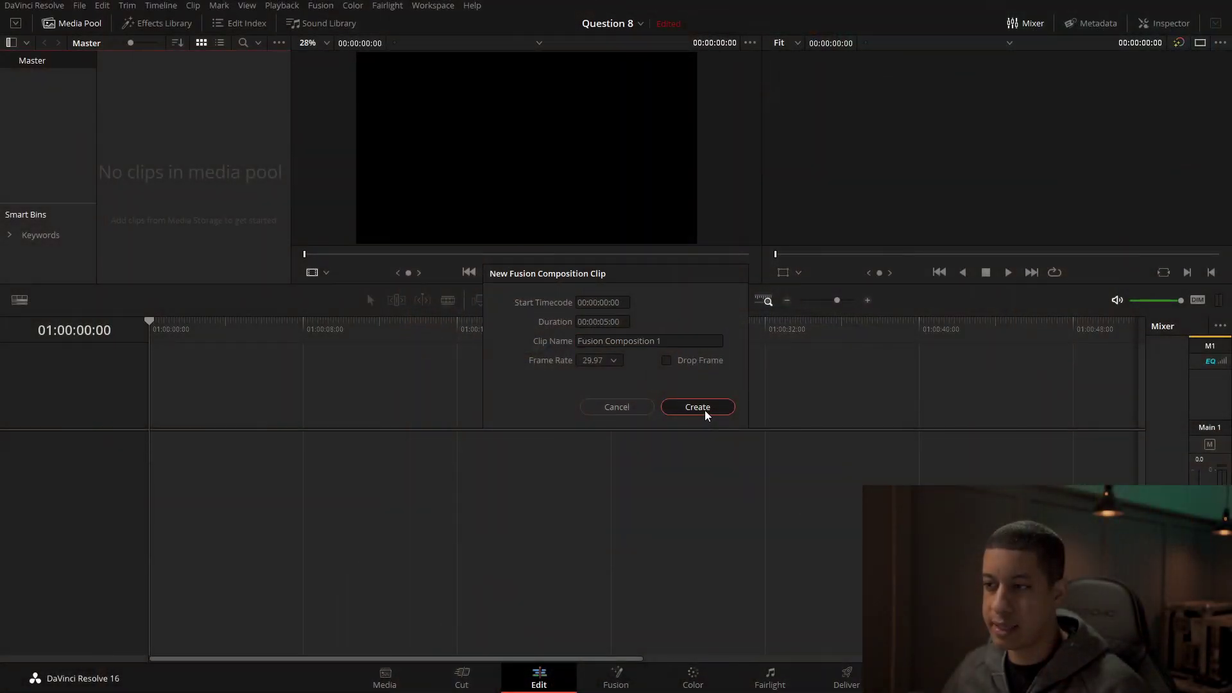
# Create Fusion Composition 1 on V1 of a new Timeline 1, playhead at 01:00:01:16, and open Fusion
pyautogui.click(703, 410)
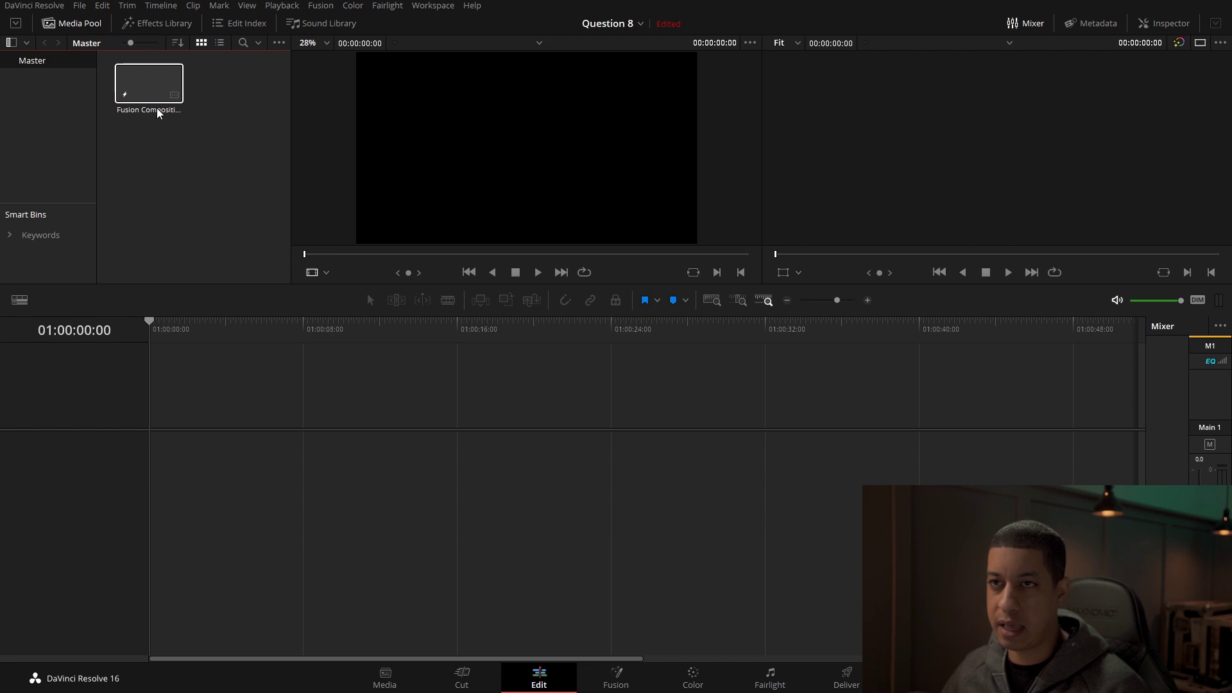
pyautogui.moveTo(158, 114); pyautogui.dragTo(155, 491)
pyautogui.click(217, 330)
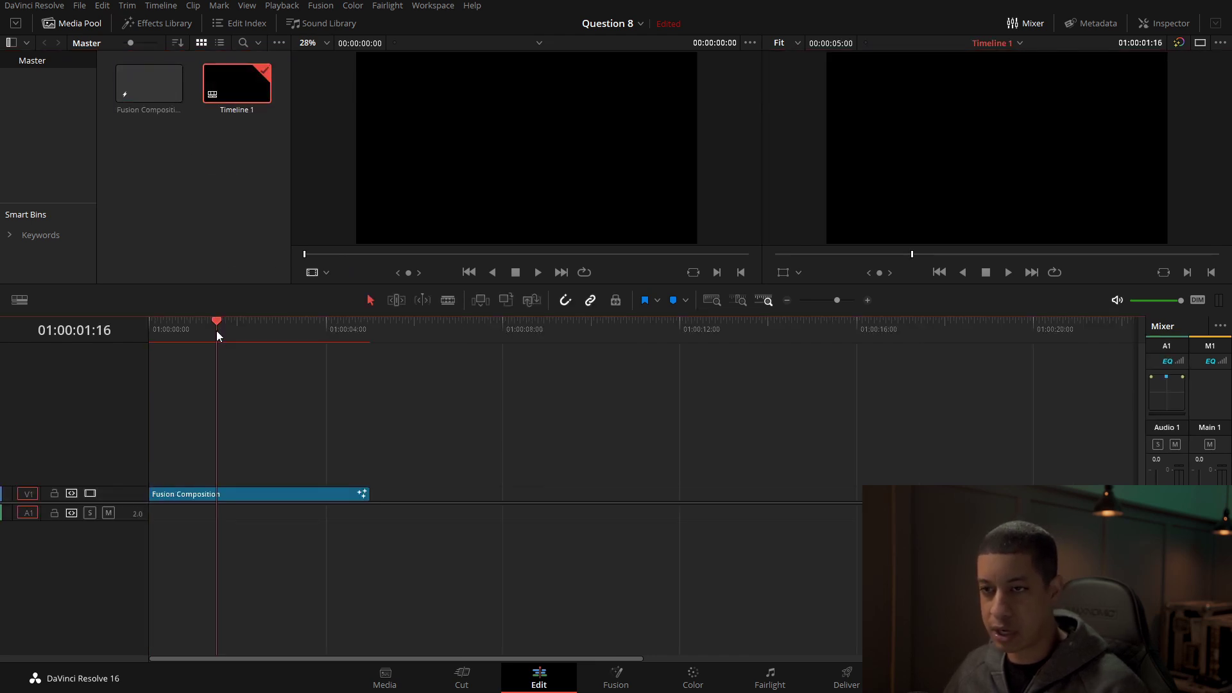
pyautogui.click(631, 687)
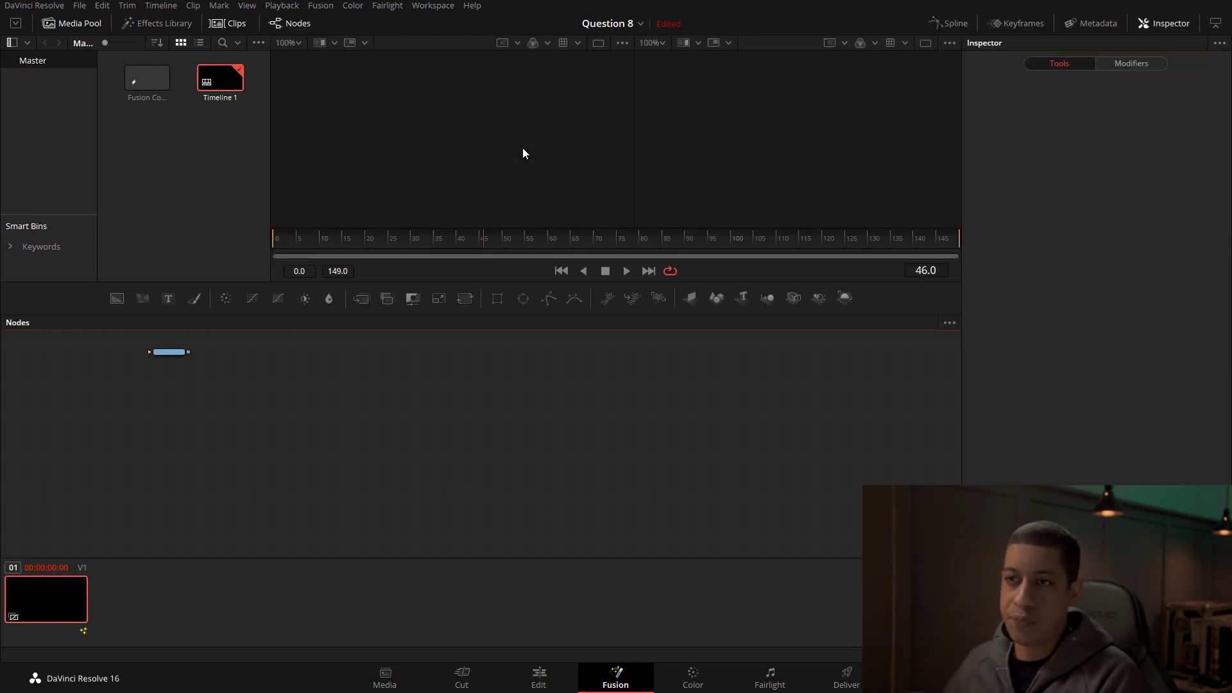
# Add a Background node and insert a Merge node after it
pyautogui.click(144, 88)
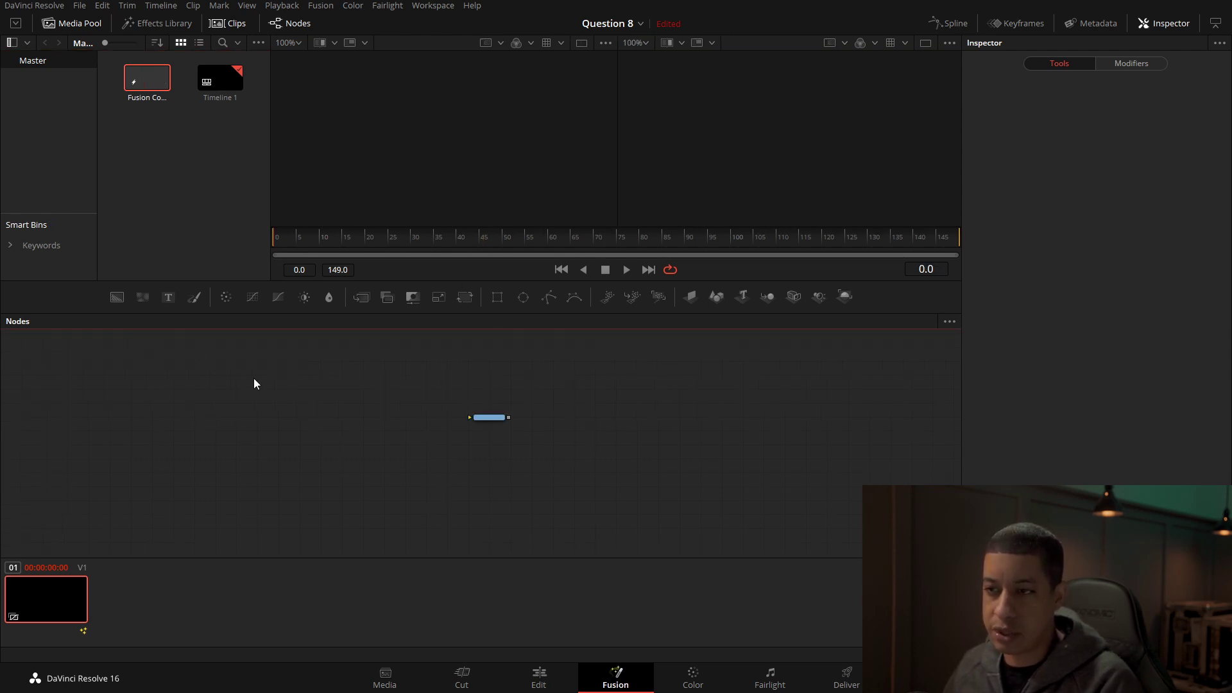
pyautogui.moveTo(114, 297); pyautogui.dragTo(559, 418)
pyautogui.click(363, 419)
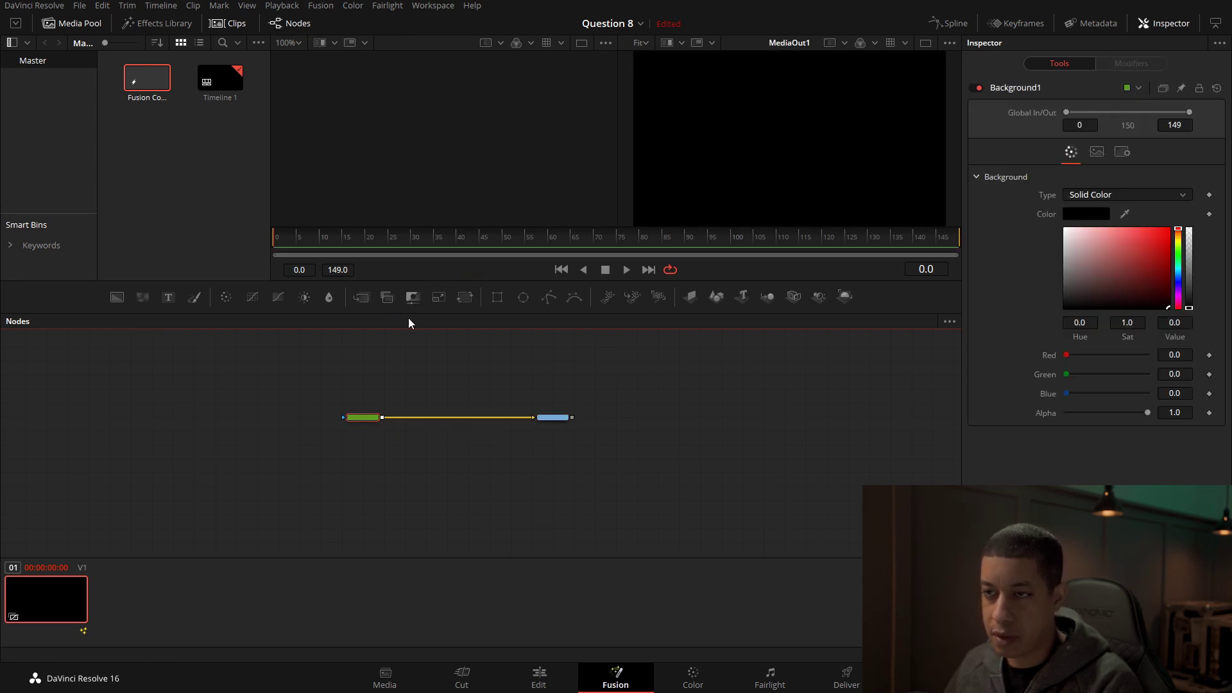
pyautogui.click(361, 297)
pyautogui.moveTo(406, 418); pyautogui.dragTo(453, 421)
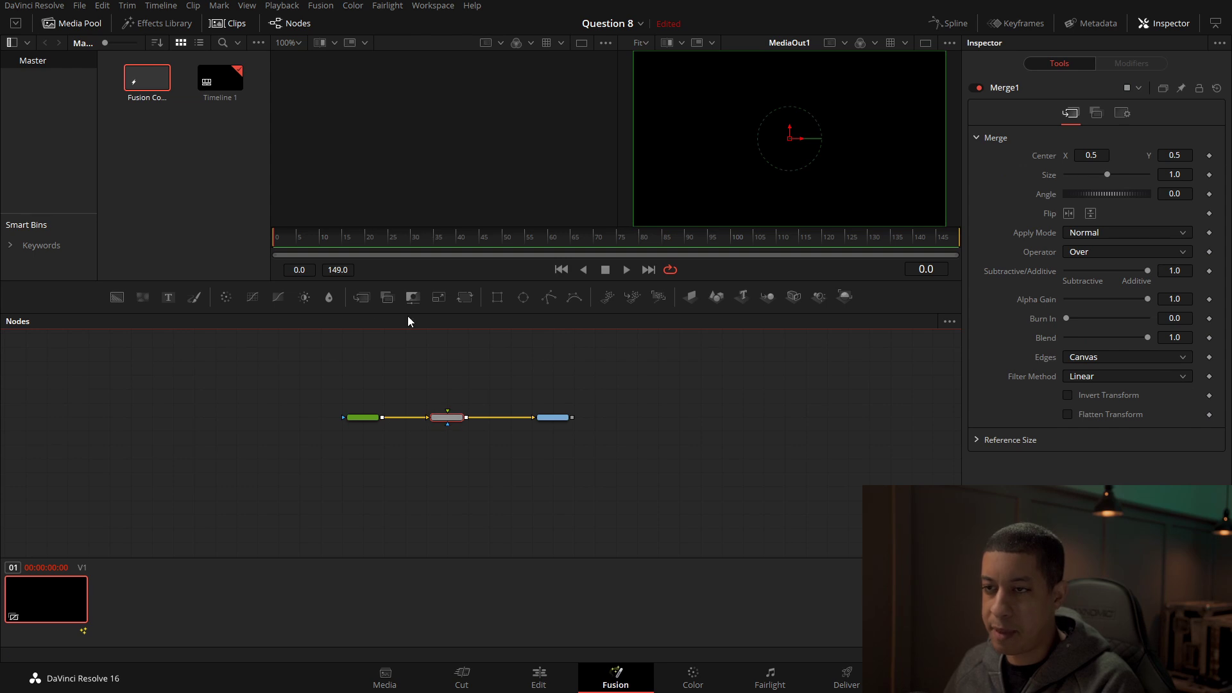
# Paste a second Background node into the Merge foreground input, then return to the Edit page
pyautogui.hotkey('ctrl', 'v')
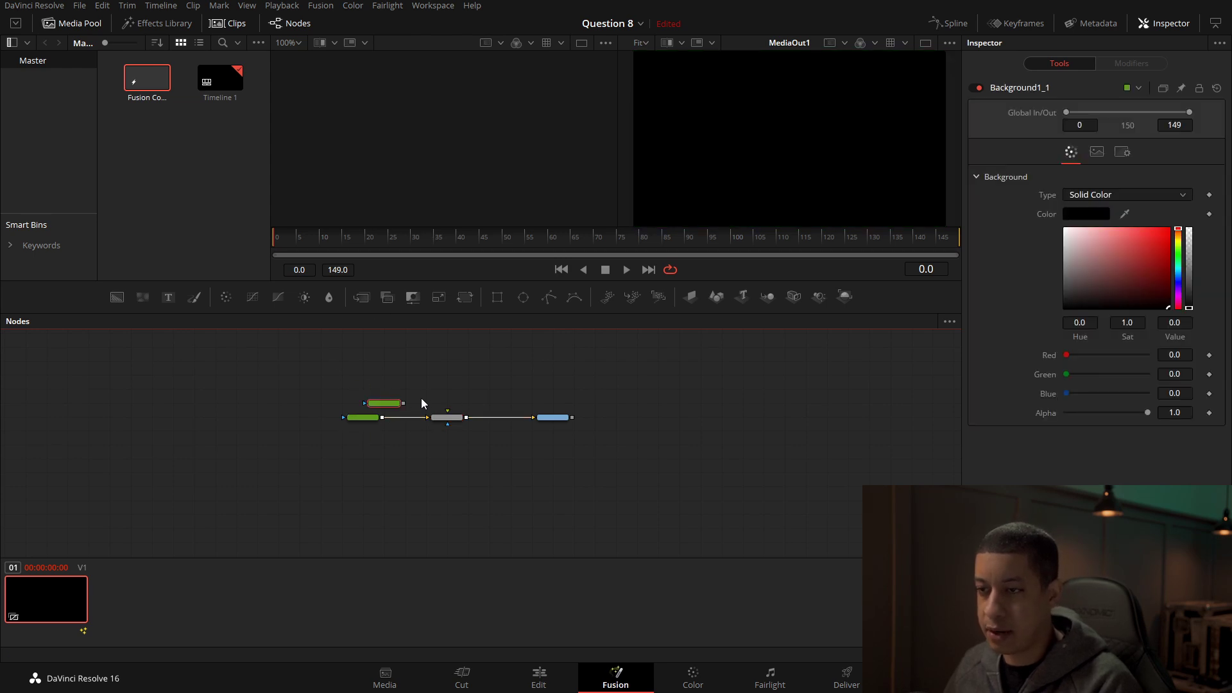
pyautogui.moveTo(403, 404); pyautogui.dragTo(437, 379)
pyautogui.click(519, 416)
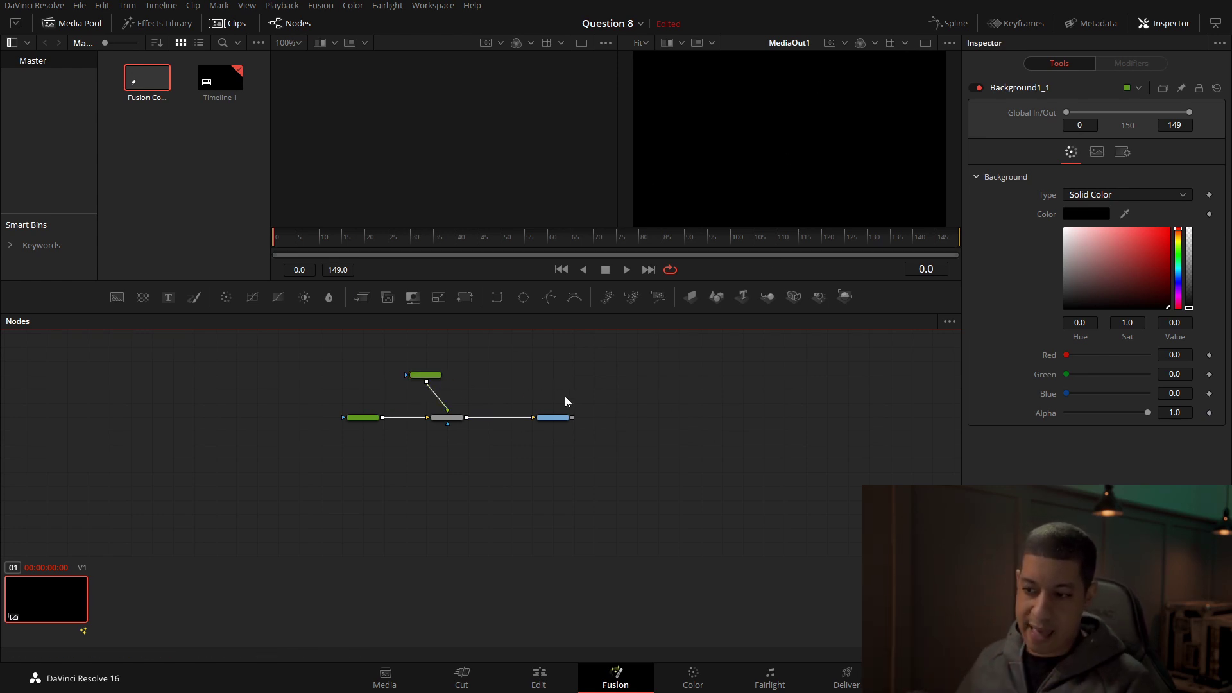
pyautogui.click(526, 680)
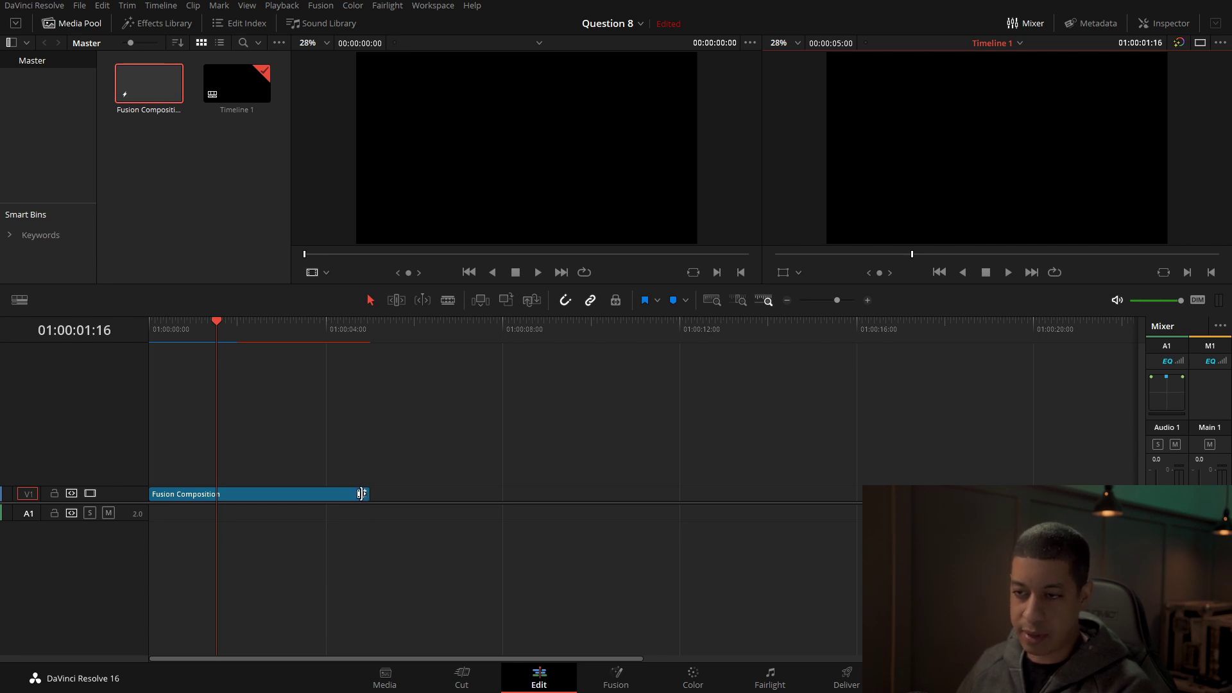
# Toggle between Fusion and Edit pages, ending on Fusion via the Shift+5 shortcut
pyautogui.click(631, 688)
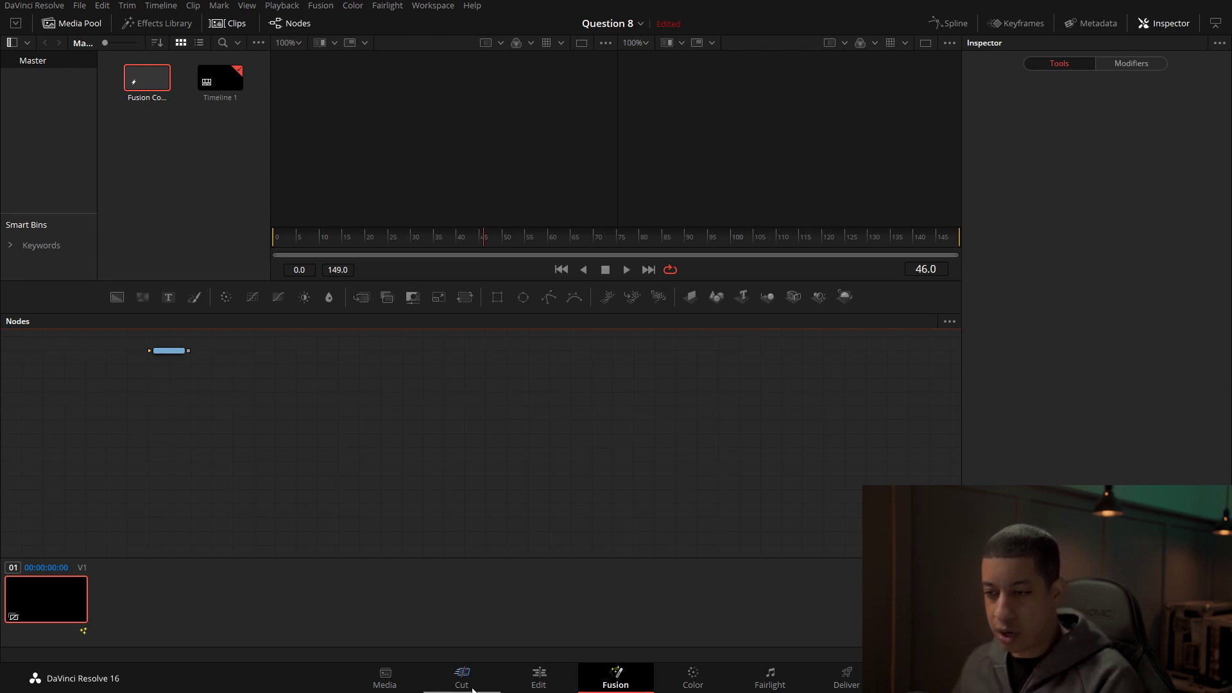
pyautogui.click(525, 688)
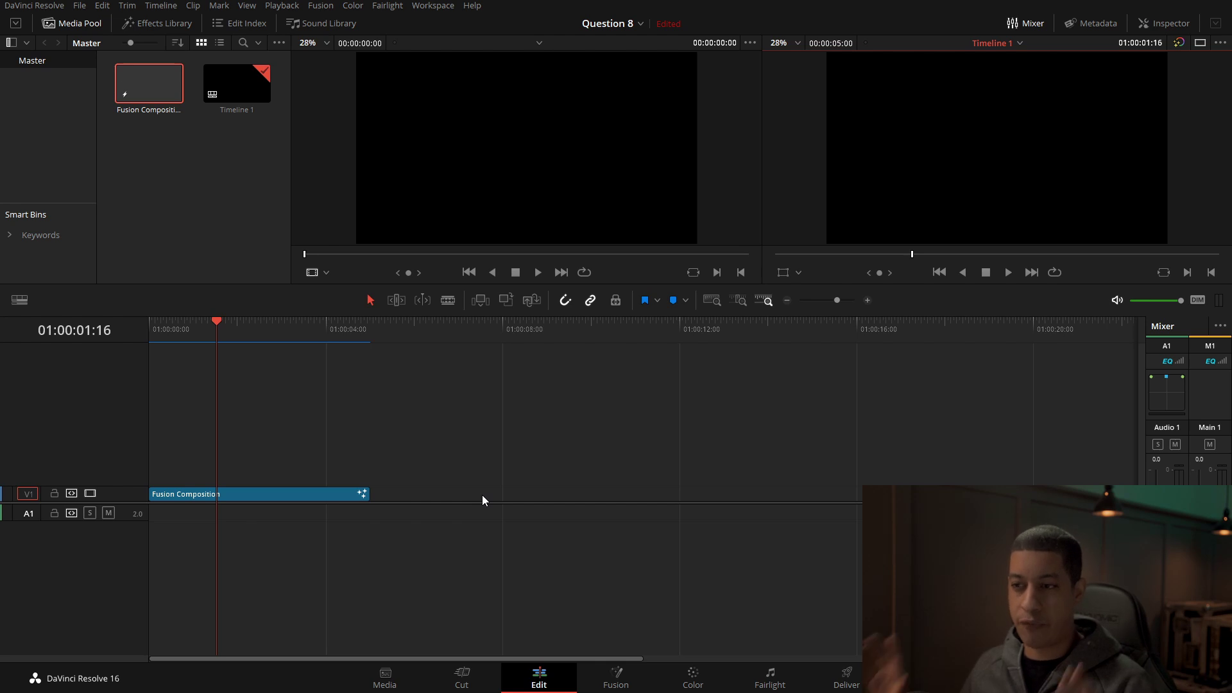
pyautogui.hotkey('shift', '5')
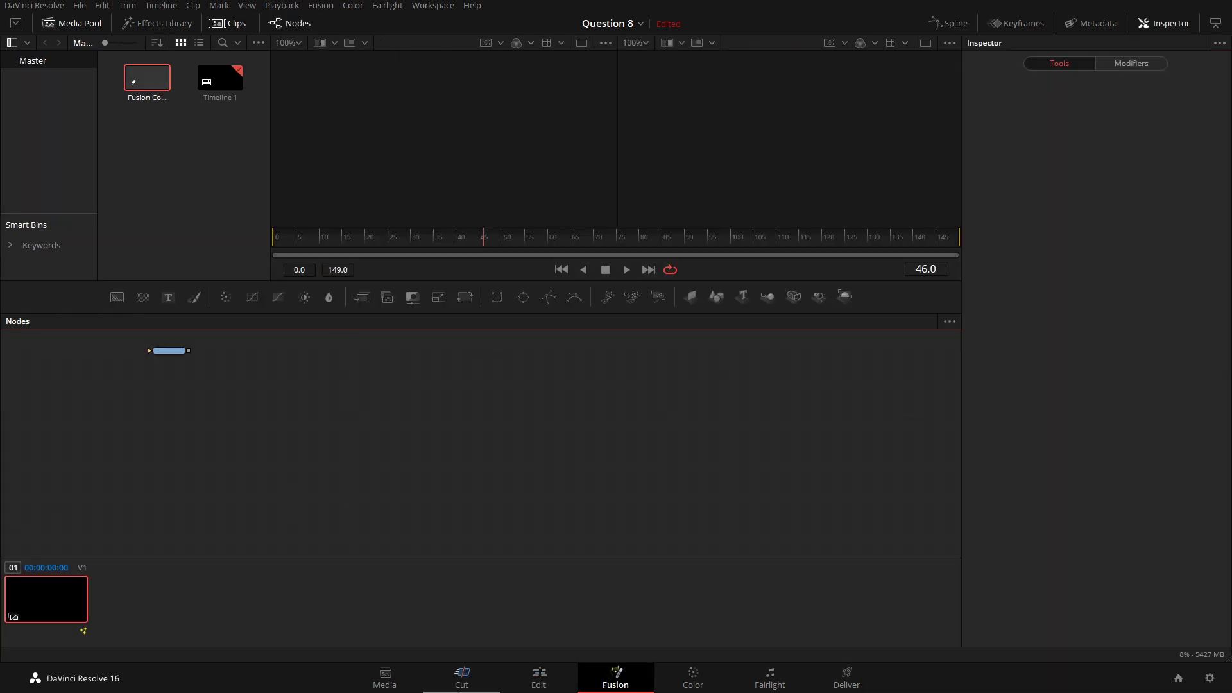